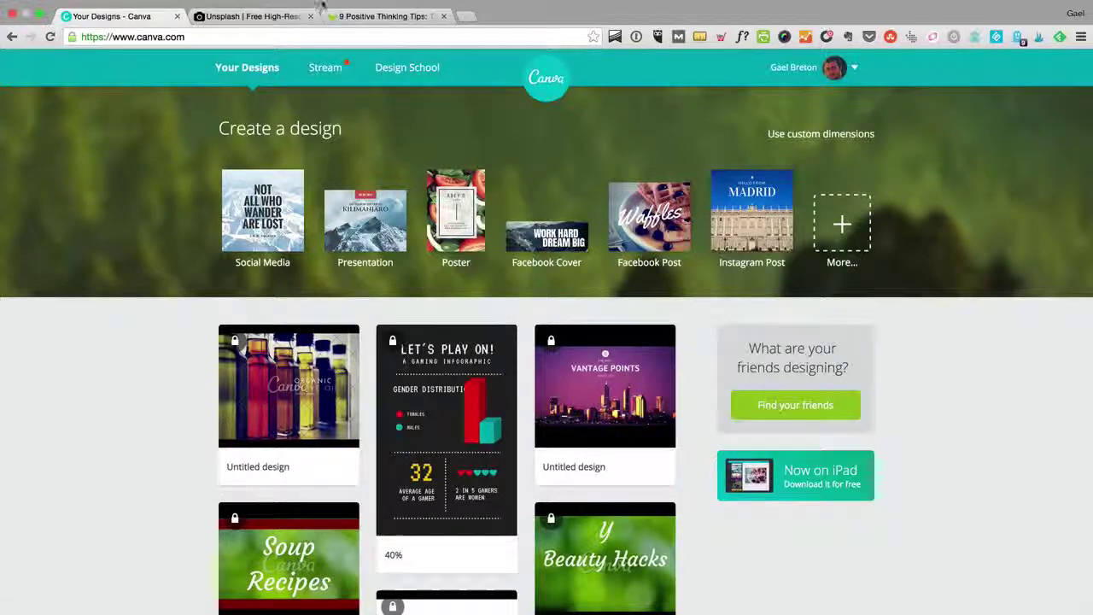
# Return to the Unsplash tab and scroll around the wheat-field sunset photo
pyautogui.click(249, 16)
pyautogui.scroll(-20, 430, 602)
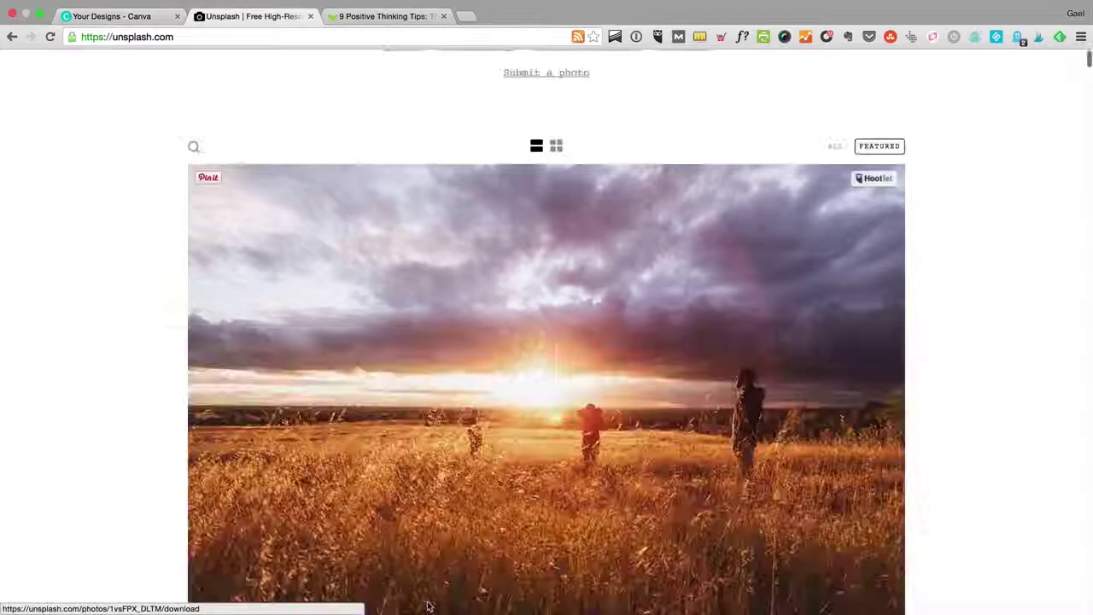
pyautogui.scroll(10, 430, 602)
pyautogui.scroll(10, 430, 607)
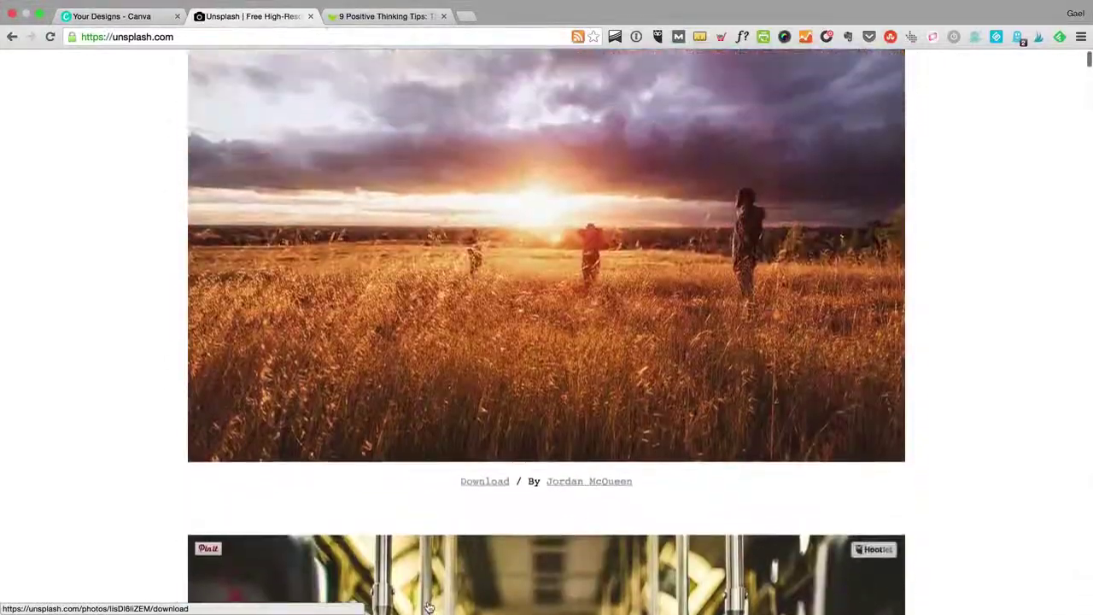
pyautogui.scroll(-5, 430, 607)
pyautogui.scroll(3, 429, 607)
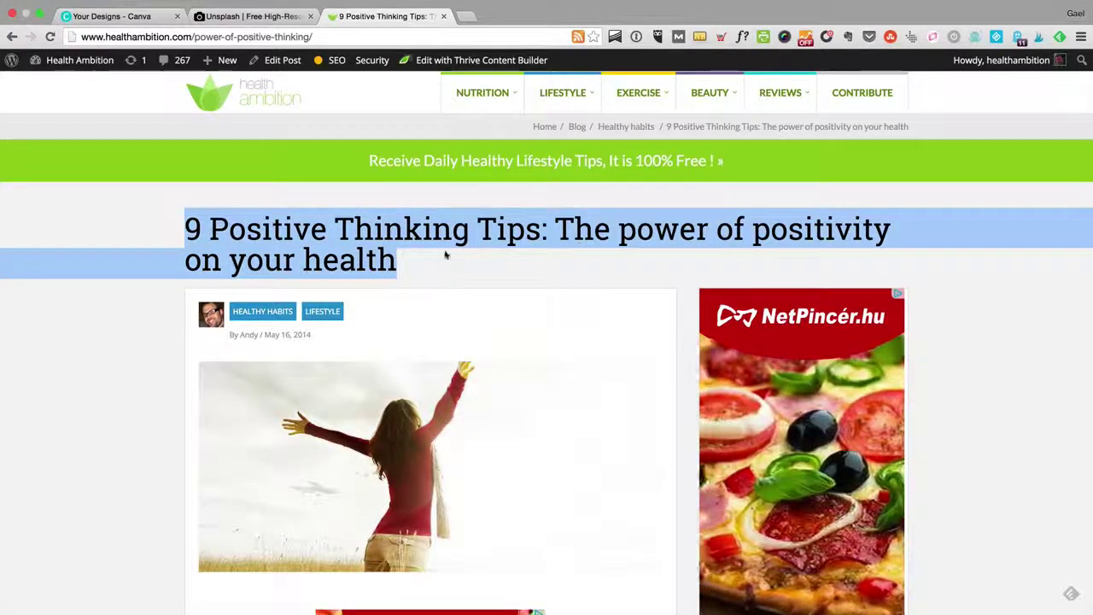
# Deselect the article title, compare the article with Canva, and finish on Canva's Your Designs page
pyautogui.click(415, 262)
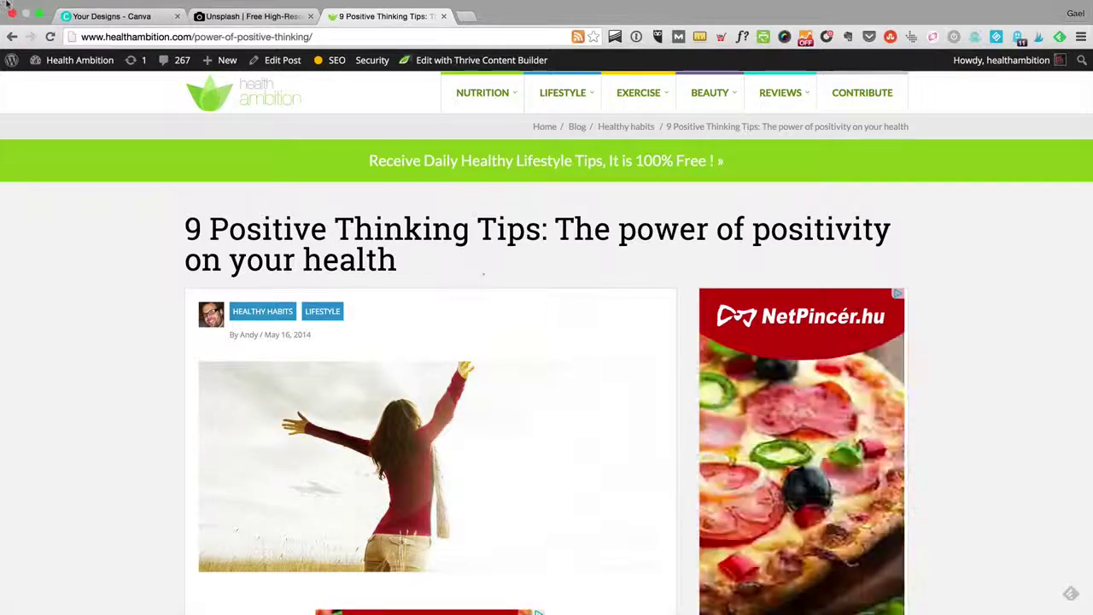
pyautogui.click(91, 19)
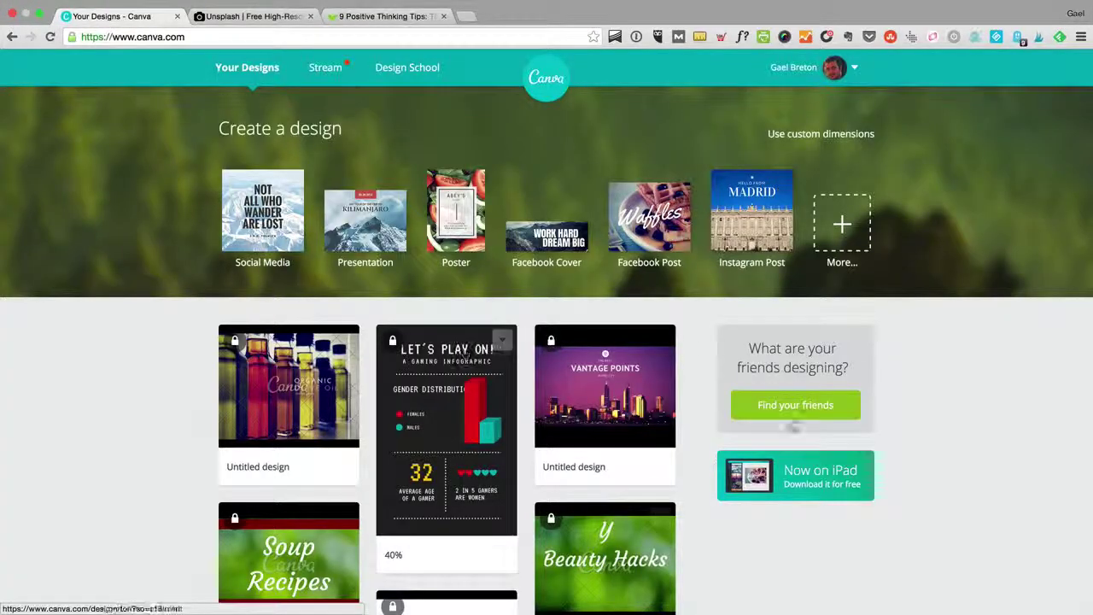
pyautogui.click(384, 16)
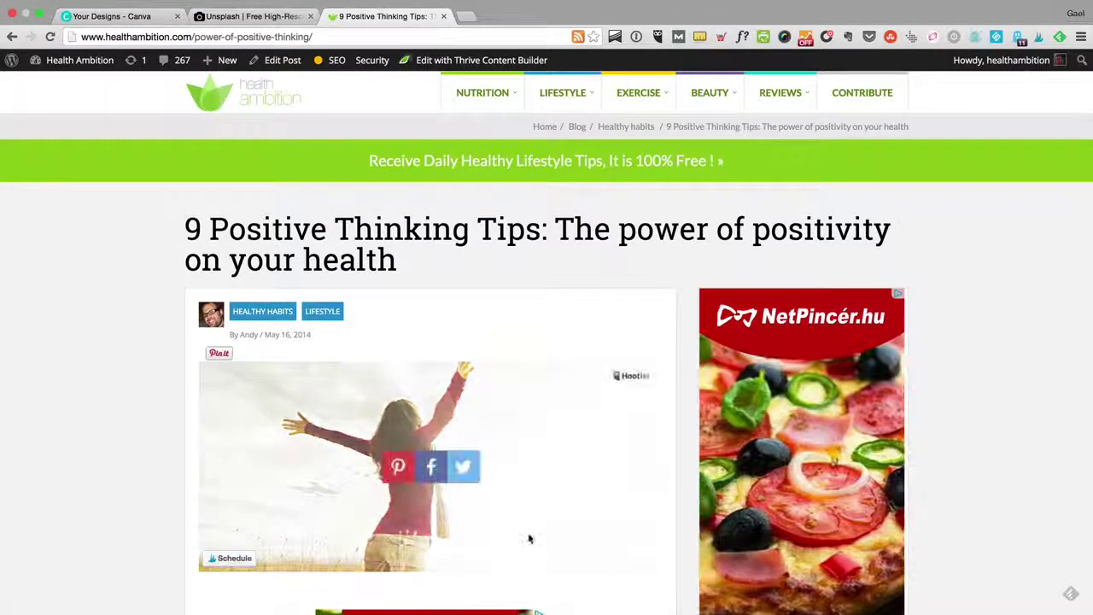
pyautogui.click(97, 17)
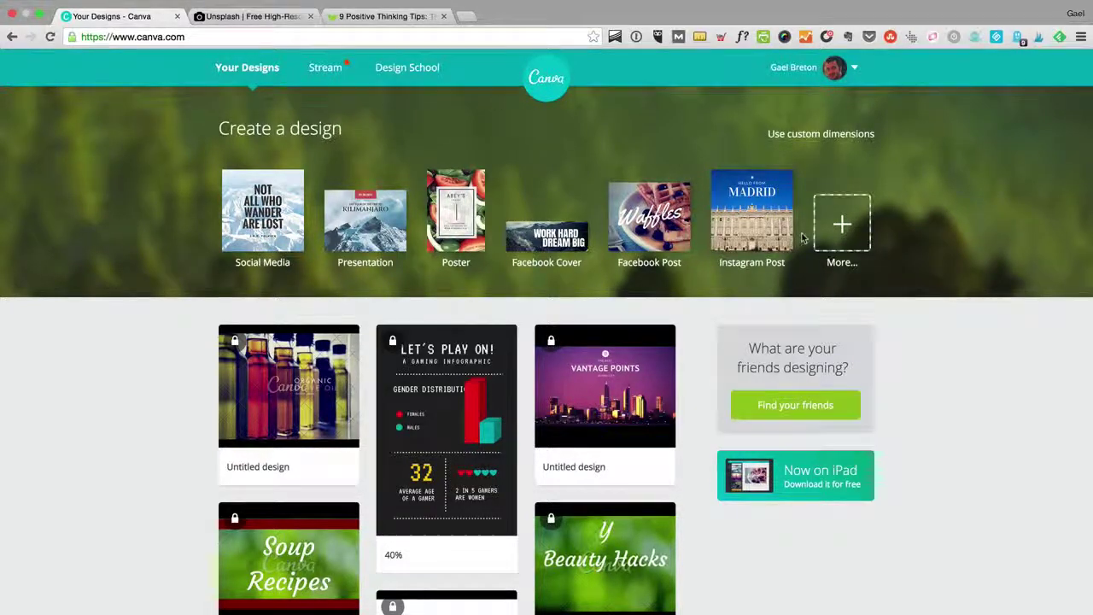
# Show all design types via More and browse down to Blogging & eBooks and Ads
pyautogui.click(842, 224)
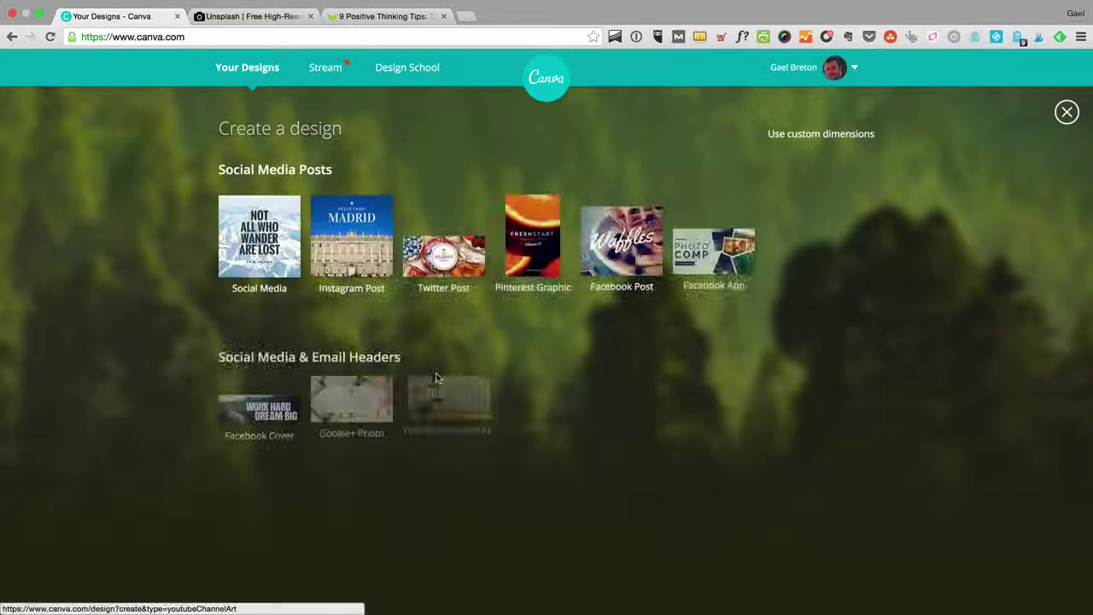
pyautogui.scroll(-5, 434, 379)
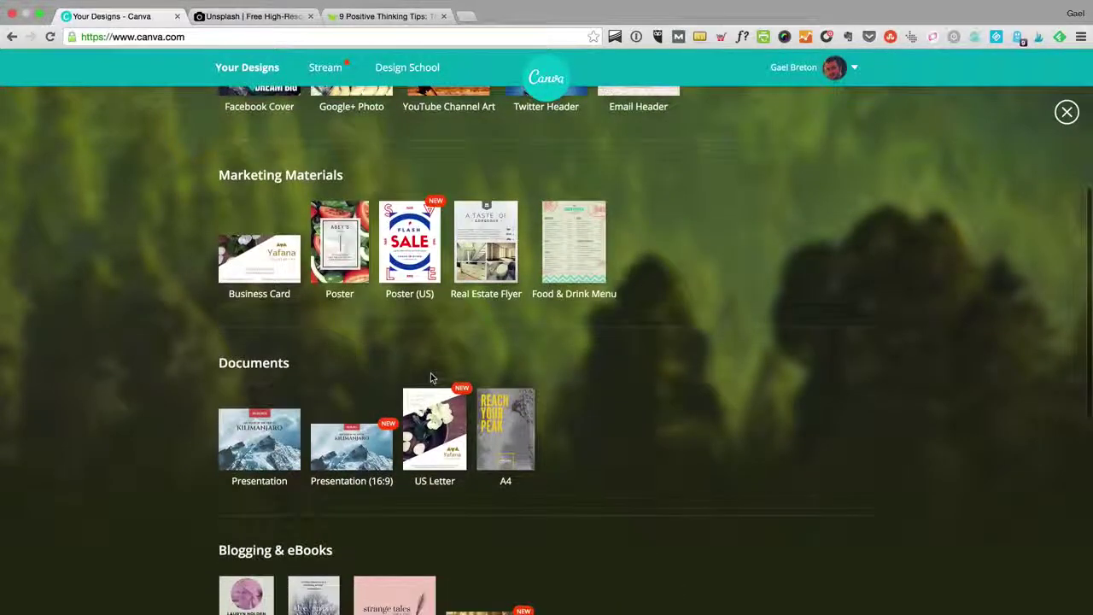
pyautogui.scroll(-2, 430, 373)
pyautogui.scroll(-1, 430, 378)
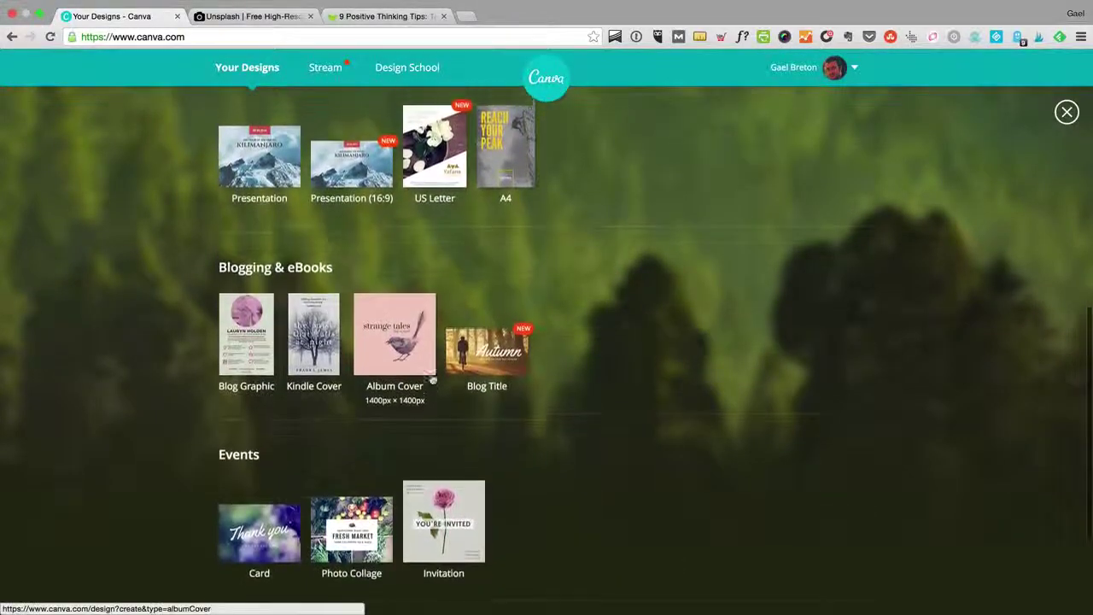
pyautogui.scroll(3, 430, 378)
pyautogui.scroll(-3, 431, 378)
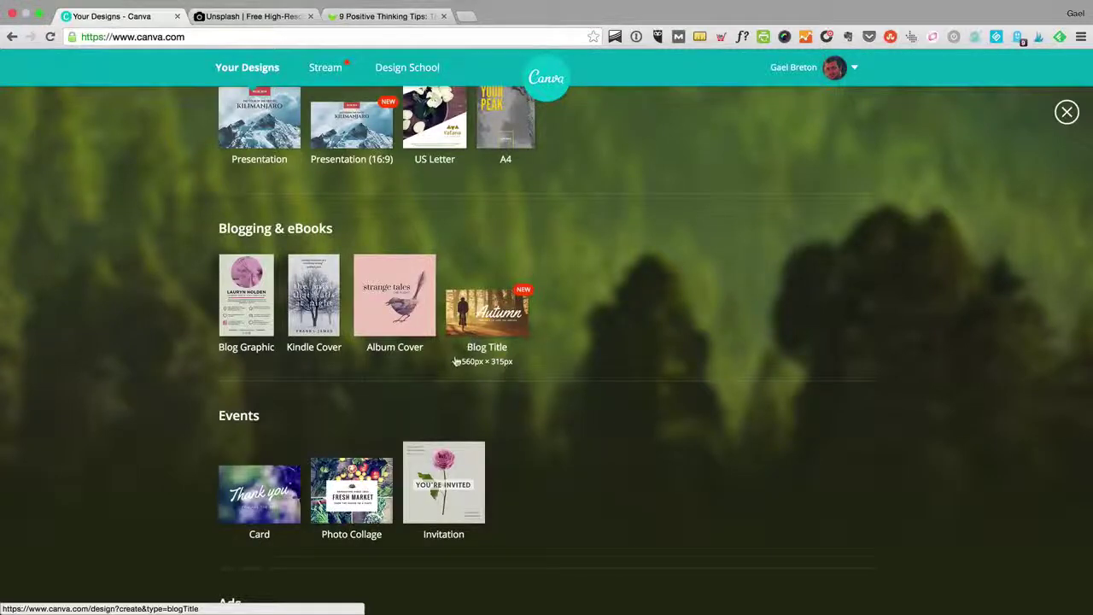
pyautogui.scroll(-3, 472, 341)
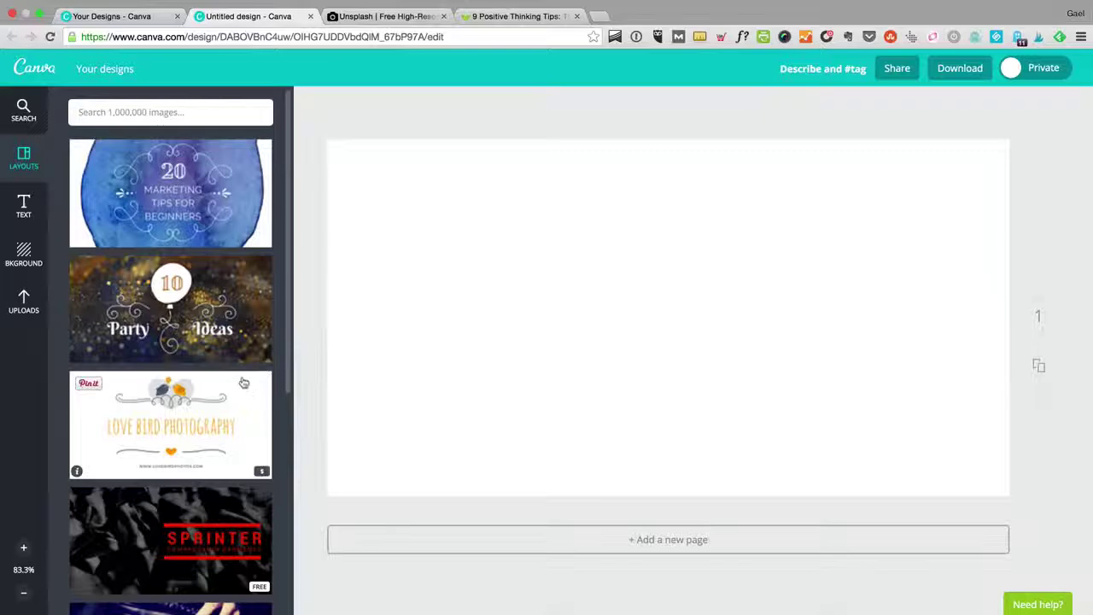
# Apply the French Country layout to the blank page and inspect its title text
pyautogui.scroll(-10, 252, 461)
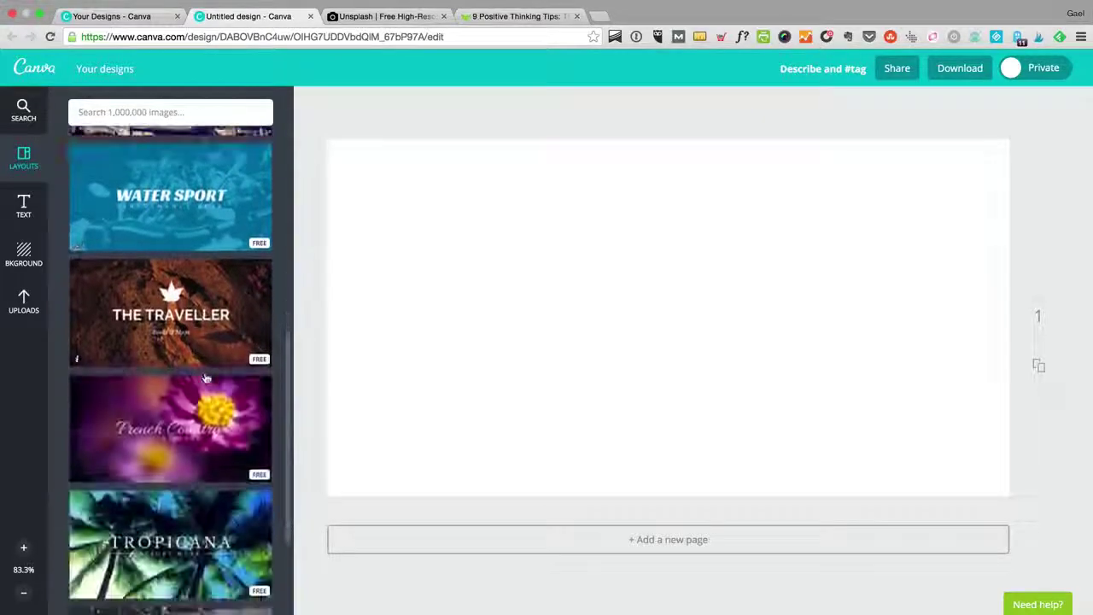
pyautogui.moveTo(241, 459); pyautogui.dragTo(684, 256)
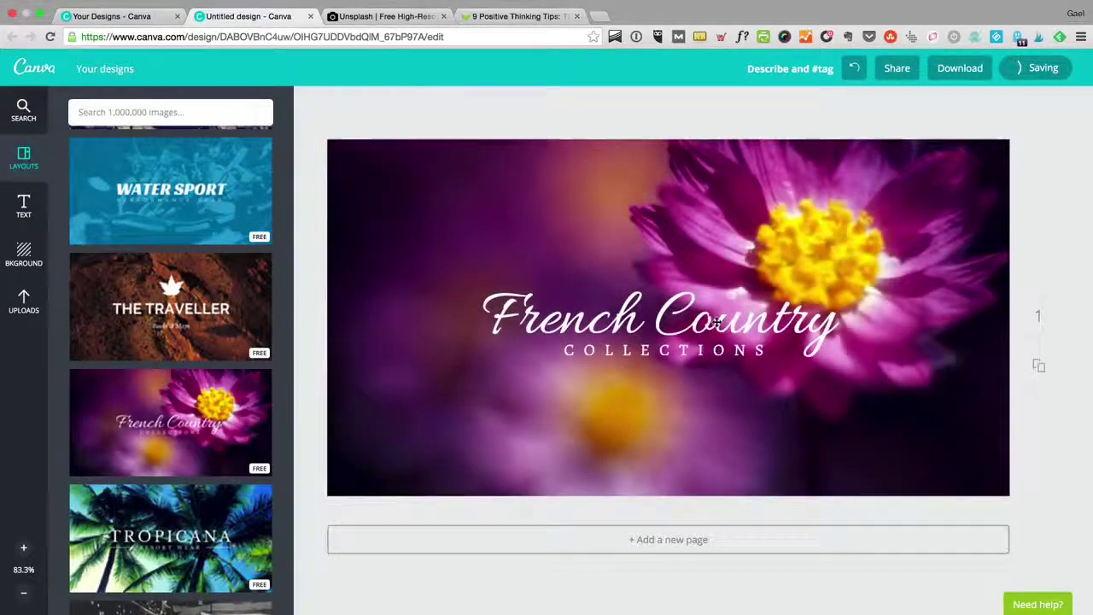
pyautogui.click(715, 321)
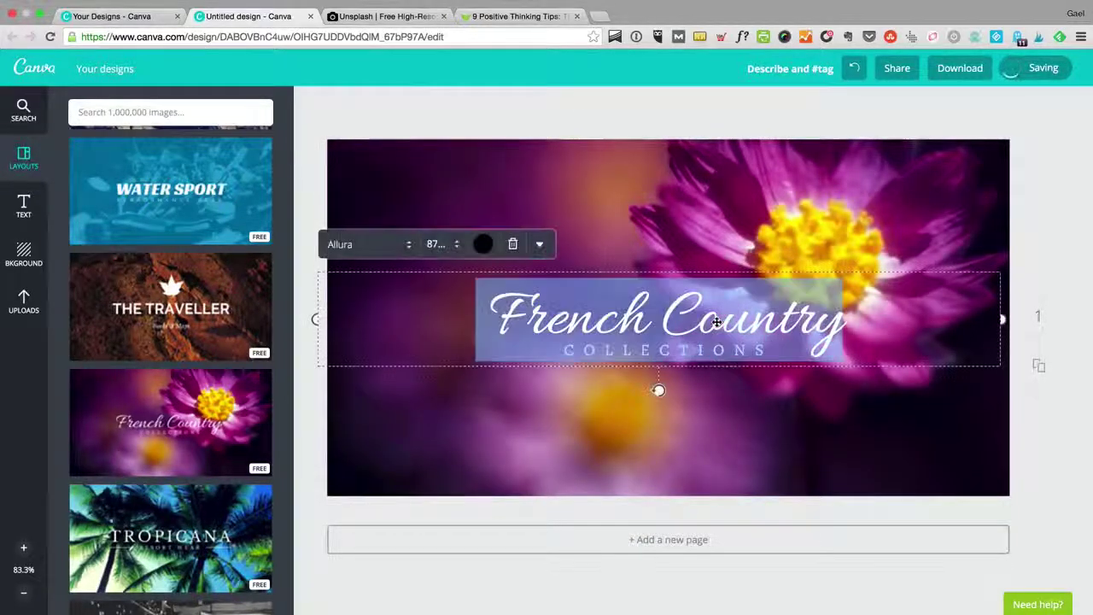
pyautogui.click(1047, 456)
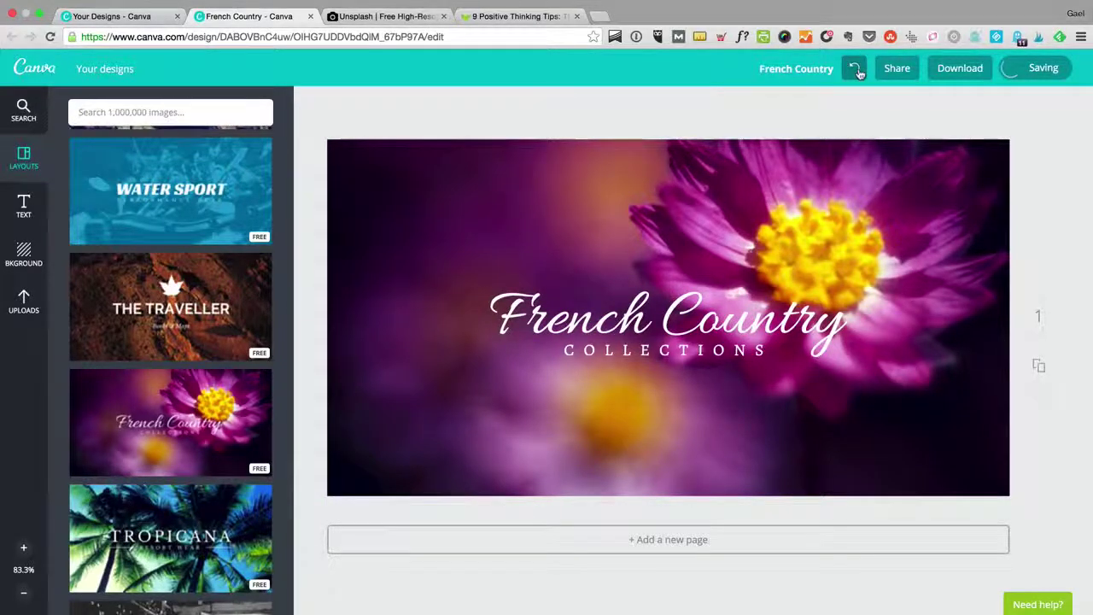
# Replace it with the New Album / Available March layout
pyautogui.scroll(-5, 189, 454)
pyautogui.scroll(-2, 190, 455)
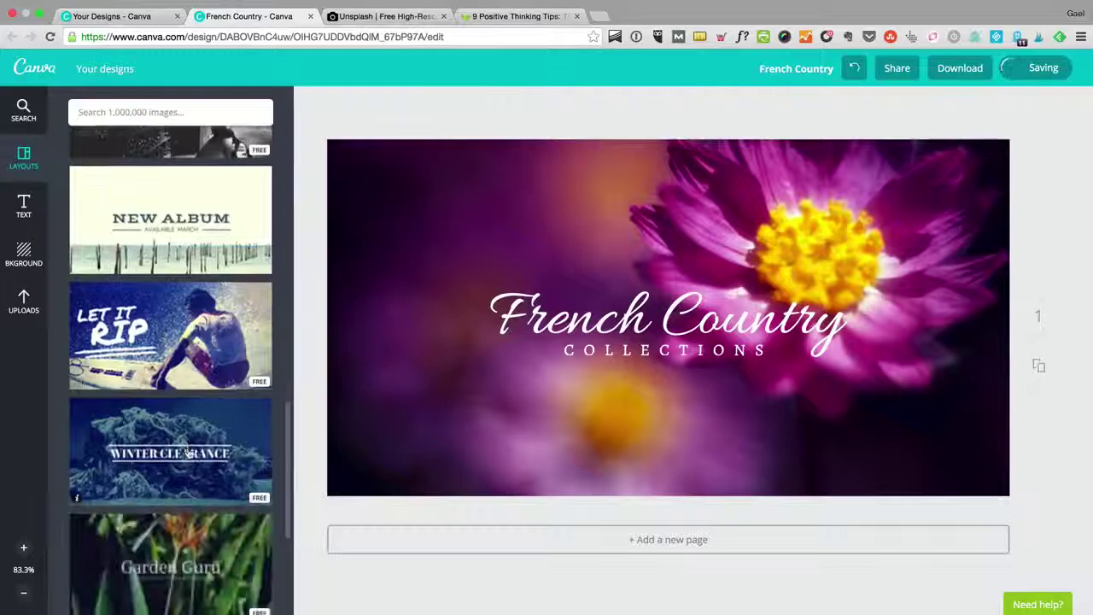
pyautogui.scroll(4, 231, 388)
pyautogui.moveTo(232, 388); pyautogui.dragTo(566, 367)
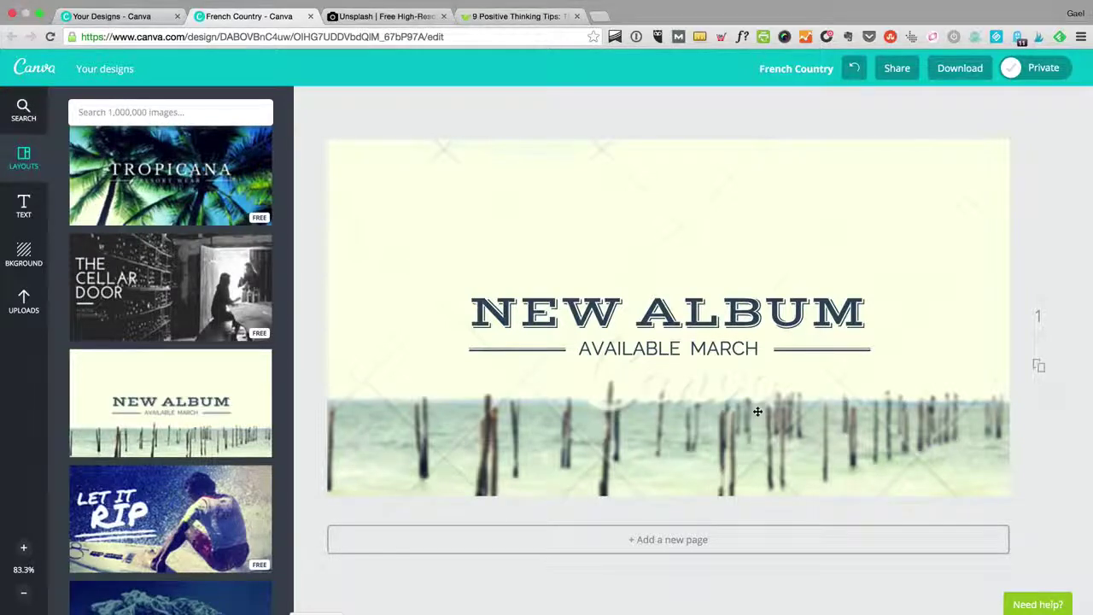
# Undo the New Album layout and stretch the uploaded wheat-field sunset photo across the page
pyautogui.click(854, 68)
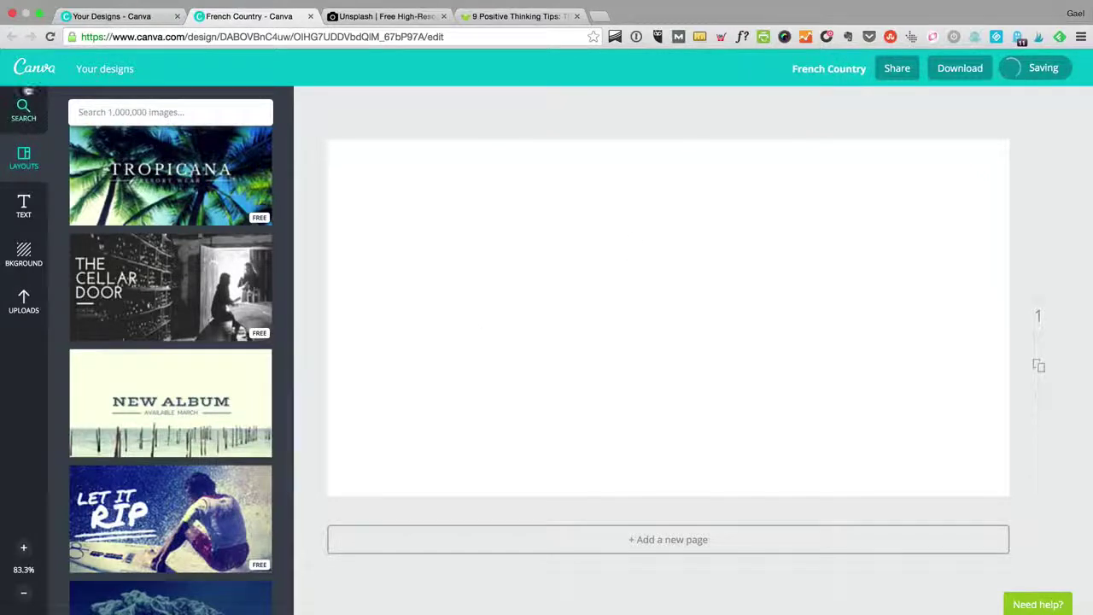
pyautogui.click(19, 303)
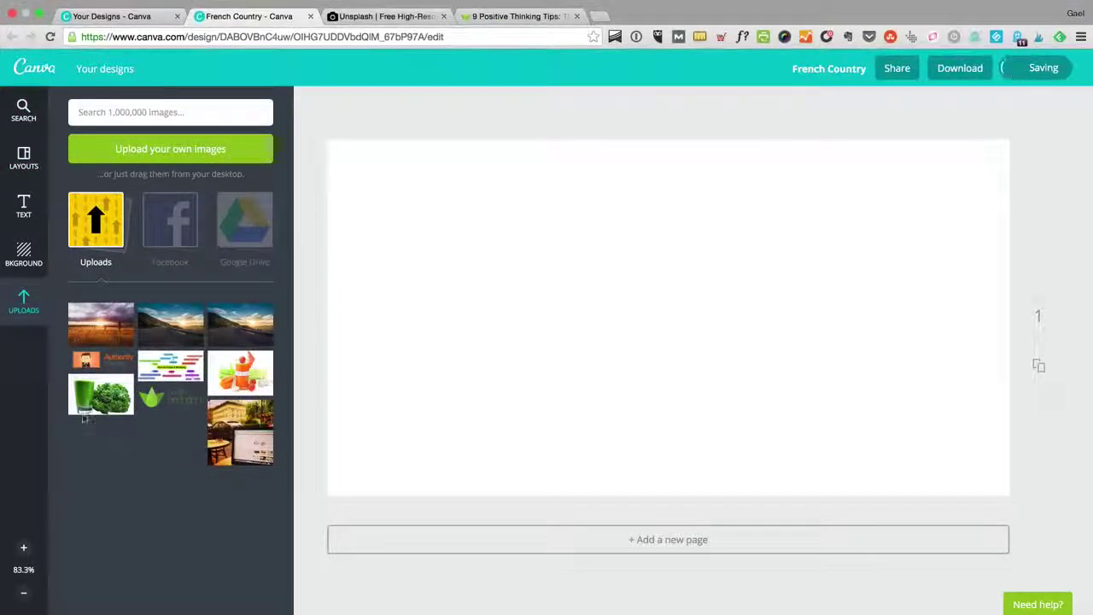
pyautogui.moveTo(92, 318); pyautogui.dragTo(488, 264)
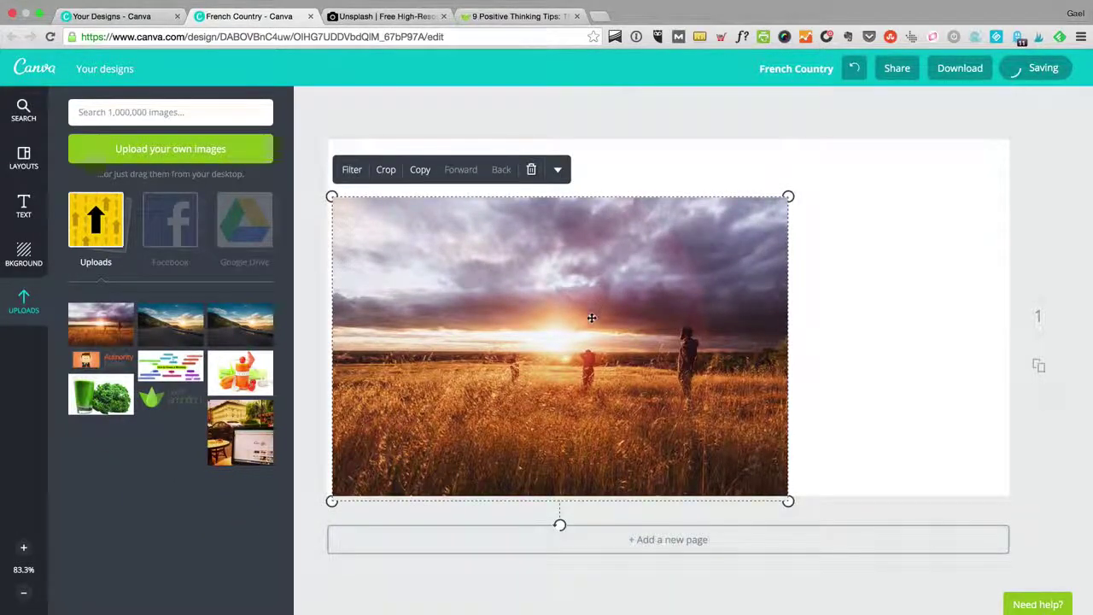
pyautogui.moveTo(572, 312)
pyautogui.mouseDown()
pyautogui.moveTo(629, 302)
pyautogui.moveTo(610, 205)
pyautogui.moveTo(523, 317)
pyautogui.moveTo(824, 332)
pyautogui.moveTo(571, 309)
pyautogui.moveTo(598, 306)
pyautogui.moveTo(586, 318)
pyautogui.moveTo(587, 291)
pyautogui.moveTo(590, 314)
pyautogui.mouseUp()
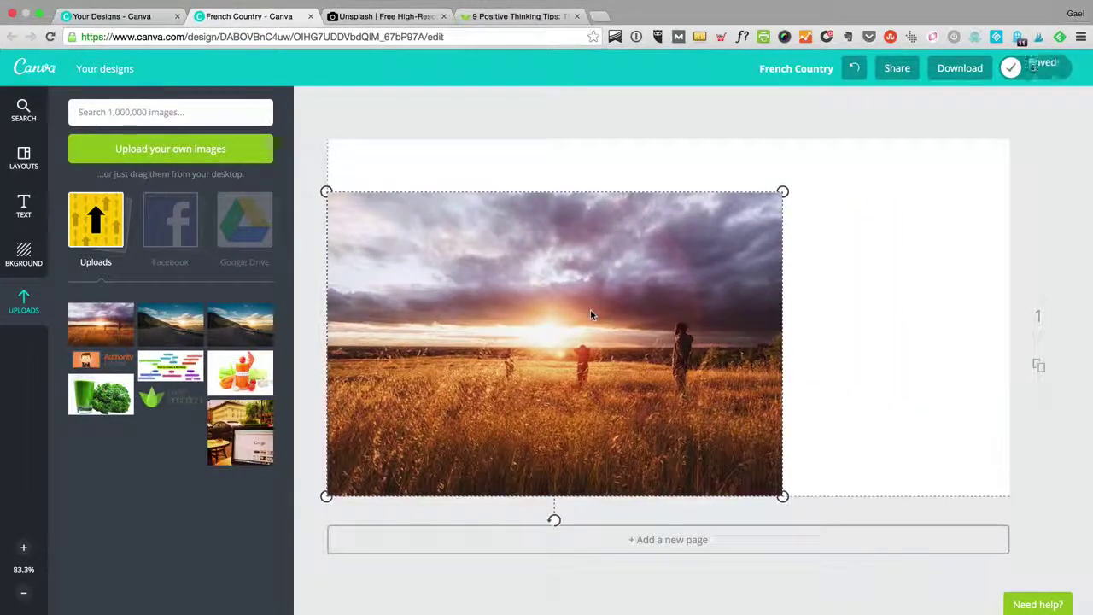
pyautogui.moveTo(783, 191); pyautogui.dragTo(1045, 118)
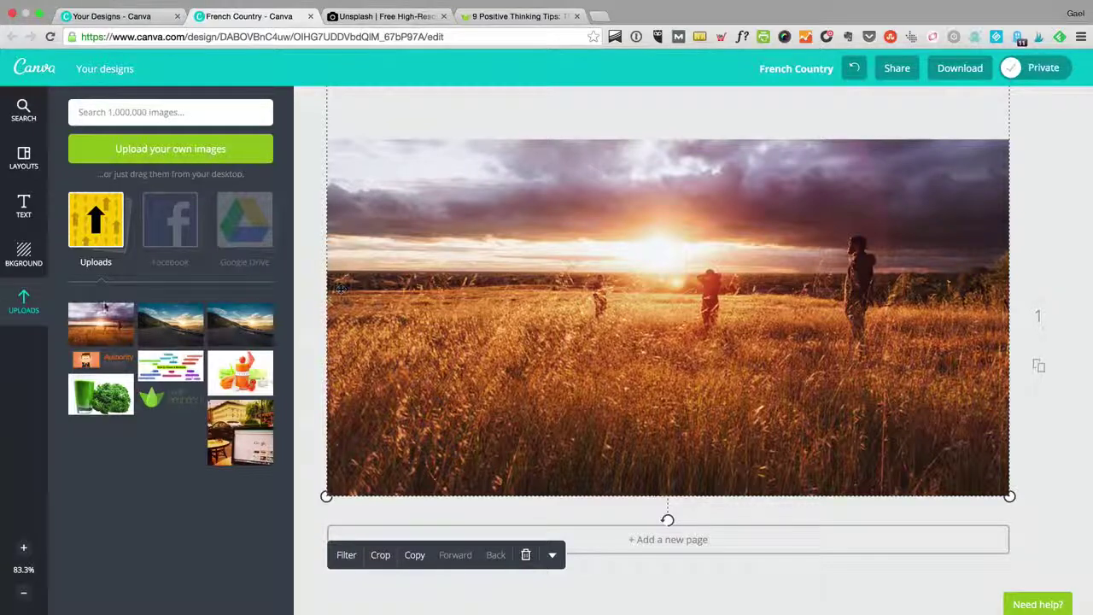
pyautogui.click(1073, 465)
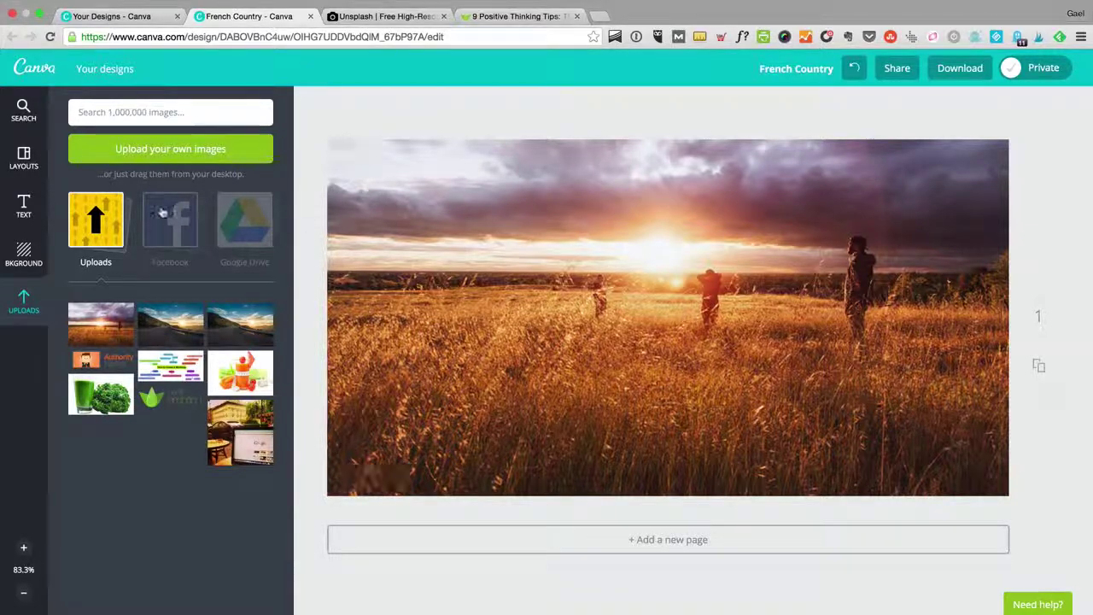
# Add the three-banner TEXT HERE ribbon template onto the photo
pyautogui.click(7, 202)
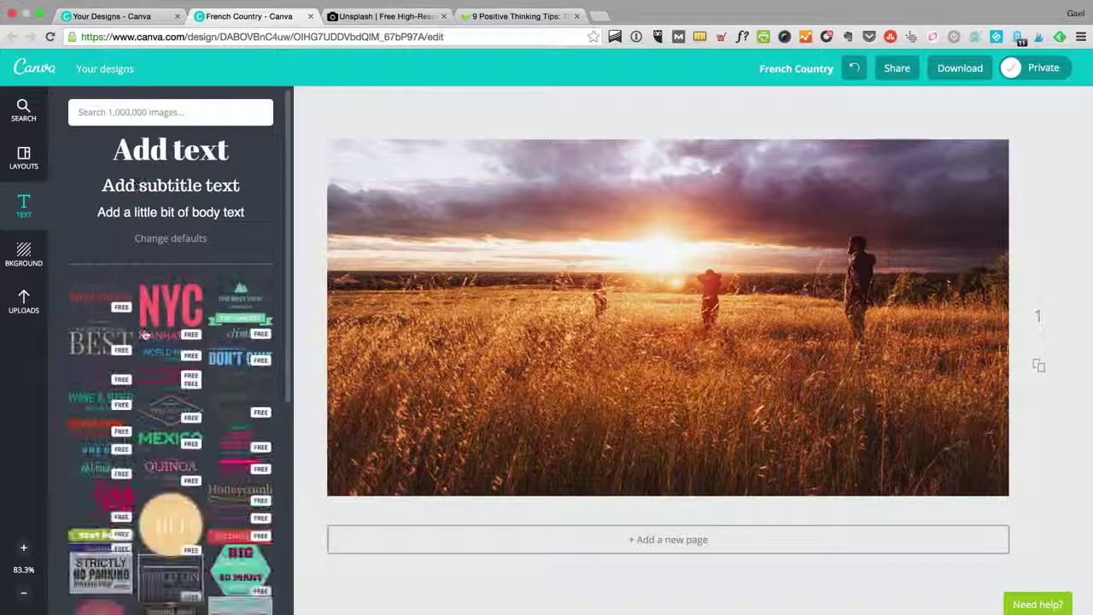
pyautogui.scroll(-2, 171, 350)
pyautogui.scroll(-10, 171, 359)
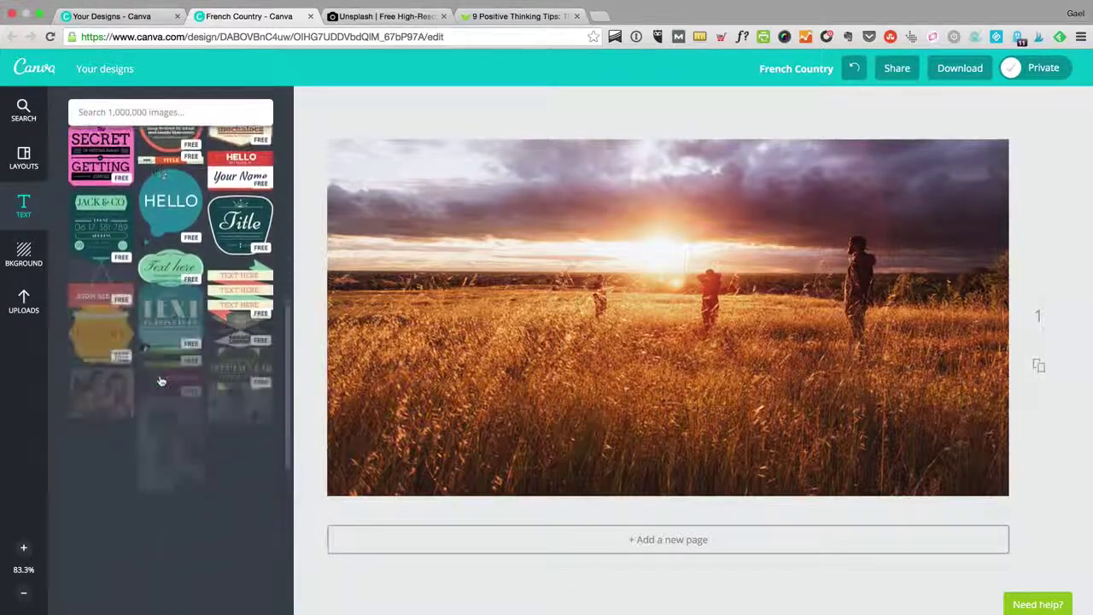
pyautogui.moveTo(233, 226); pyautogui.dragTo(531, 263)
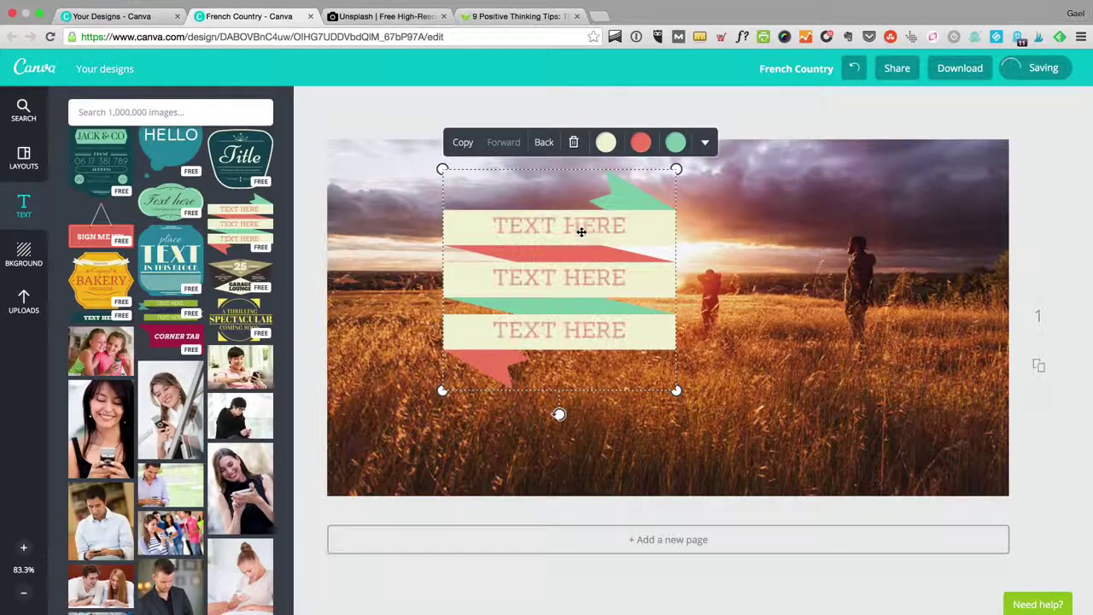
# Select the whole ribbon group and delete it from the photo
pyautogui.doubleClick(576, 225)
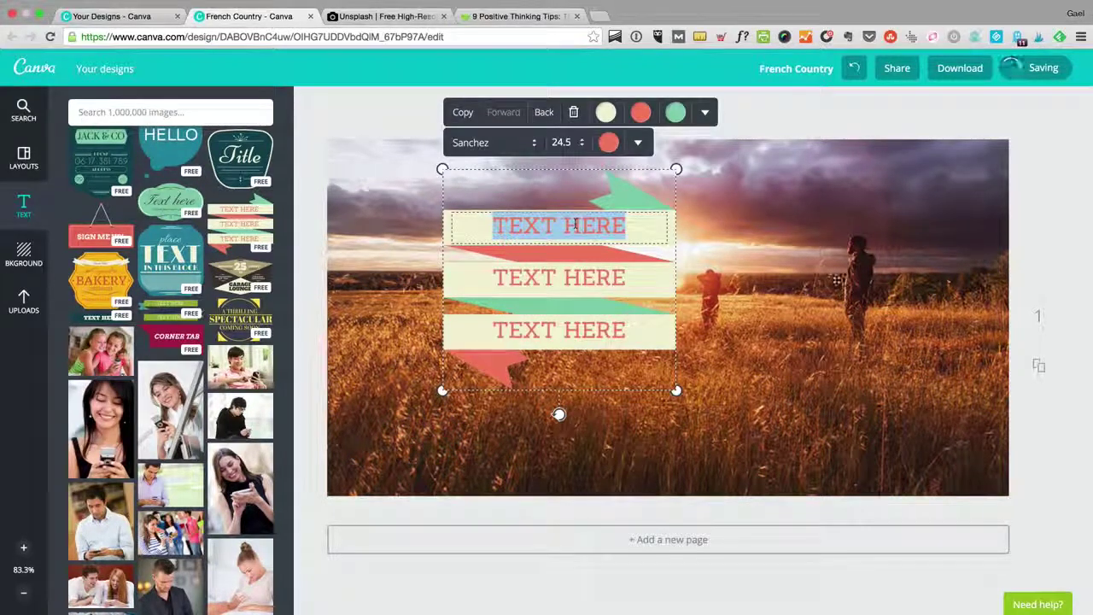
pyautogui.click(884, 286)
pyautogui.click(630, 239)
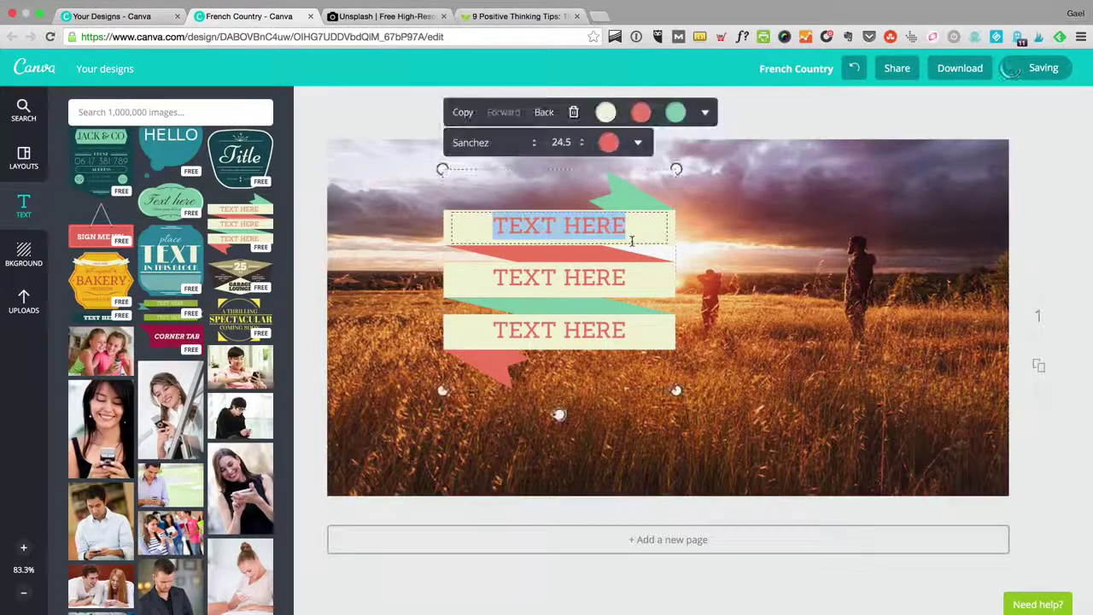
pyautogui.click(640, 178)
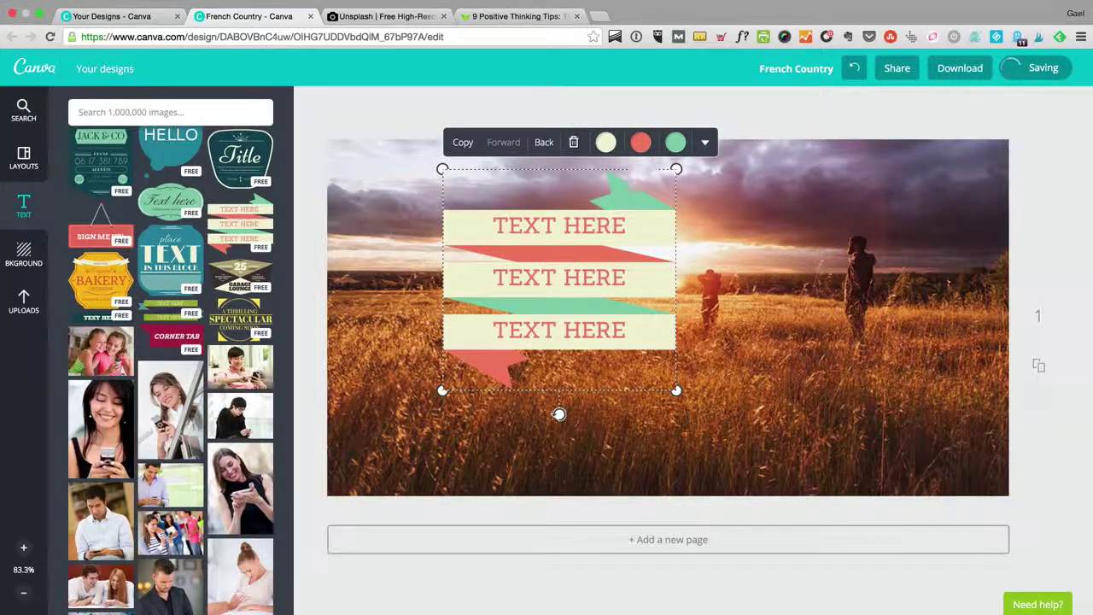
pyautogui.press('Delete')
# Scroll the Text panel back up to the heading, subtitle and body text options
pyautogui.scroll(-2, 171, 230)
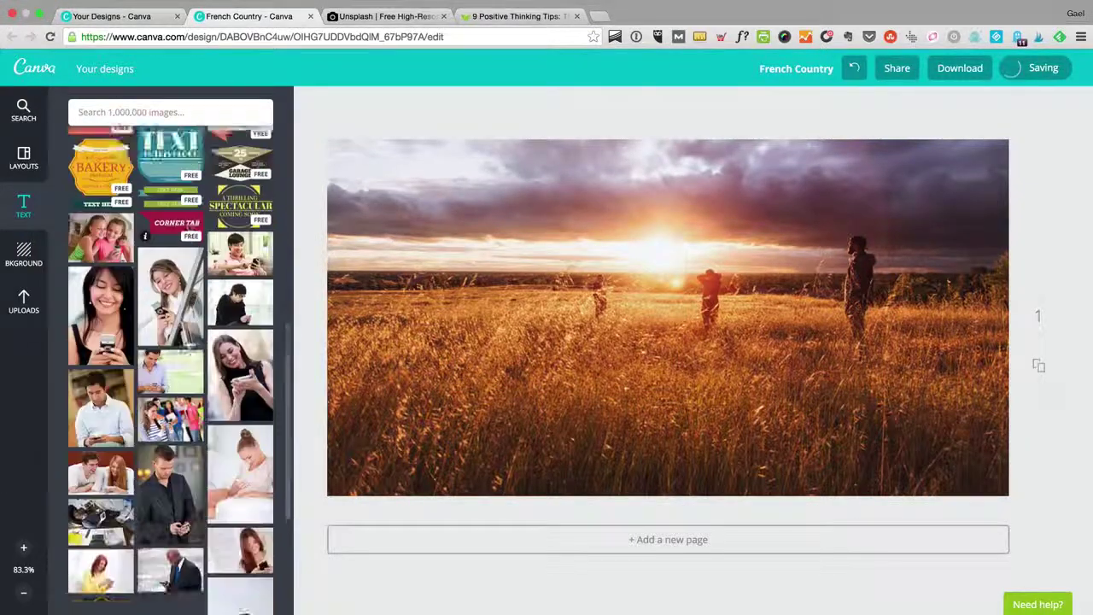
pyautogui.scroll(-10, 187, 338)
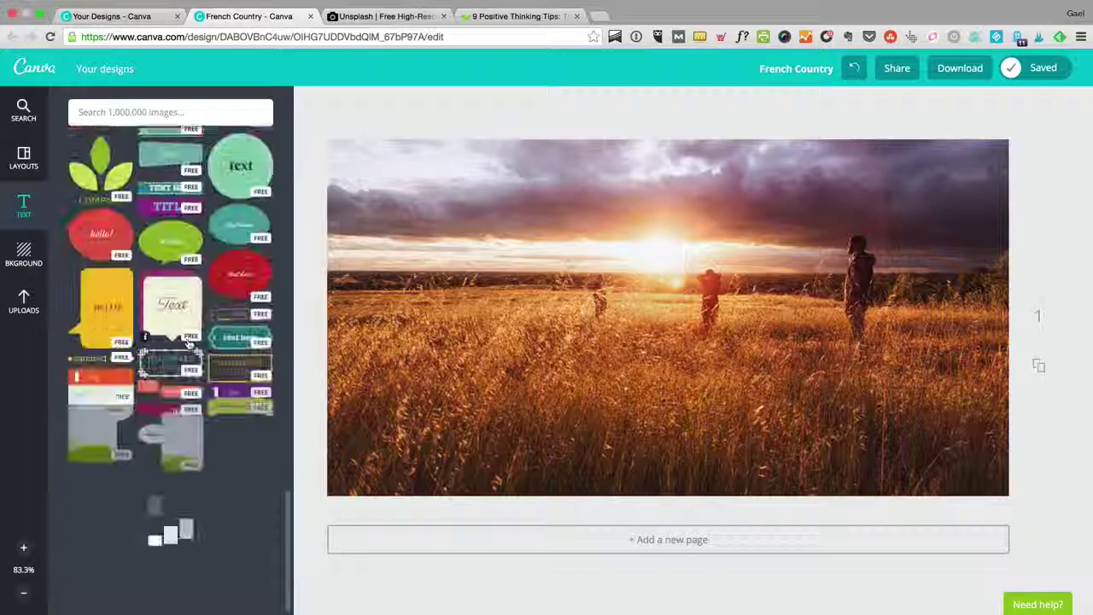
pyautogui.scroll(8, 188, 342)
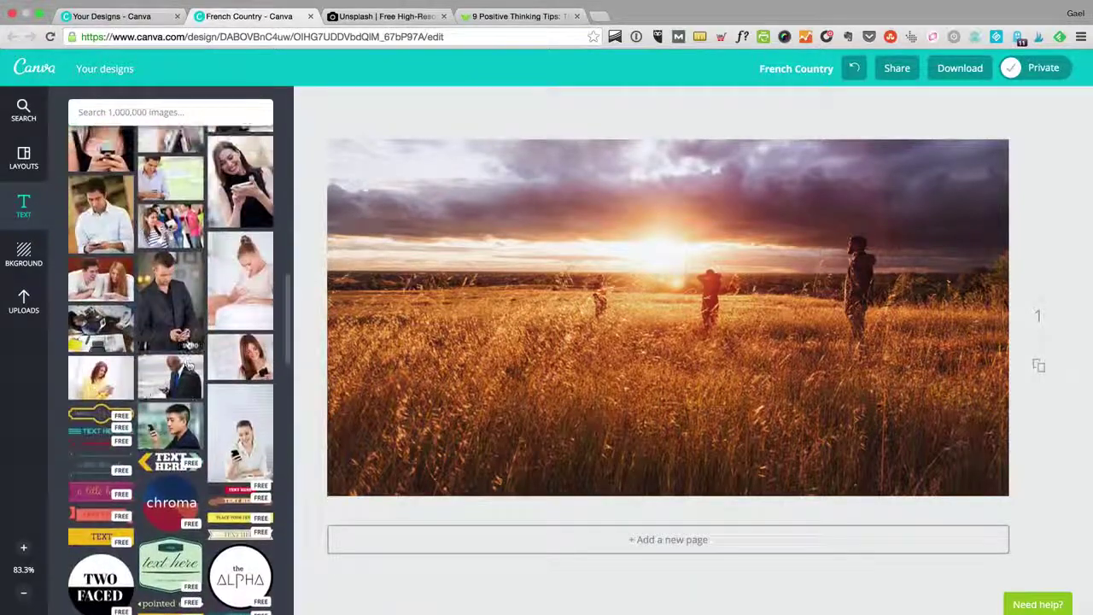
pyautogui.scroll(6, 170, 341)
pyautogui.scroll(-7, 145, 307)
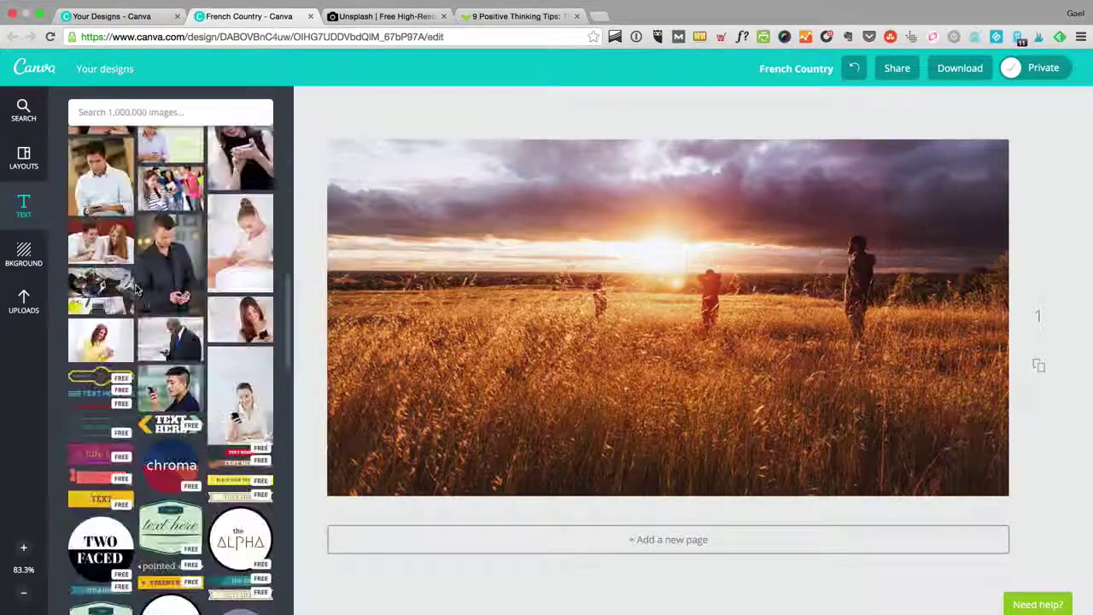
pyautogui.scroll(6, 136, 290)
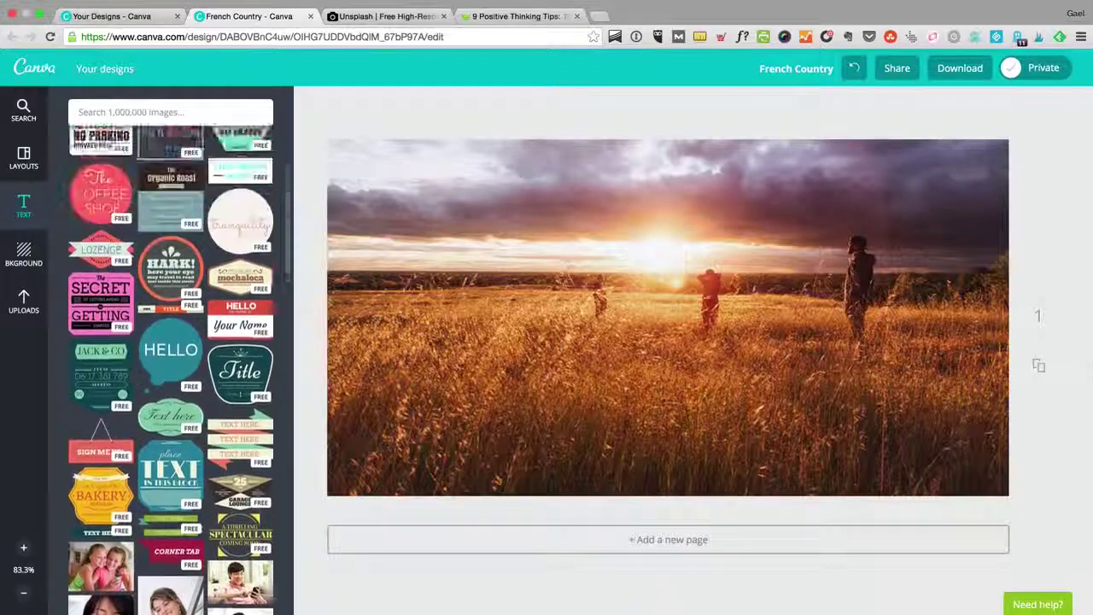
pyautogui.scroll(6, 140, 338)
pyautogui.scroll(-12, 140, 338)
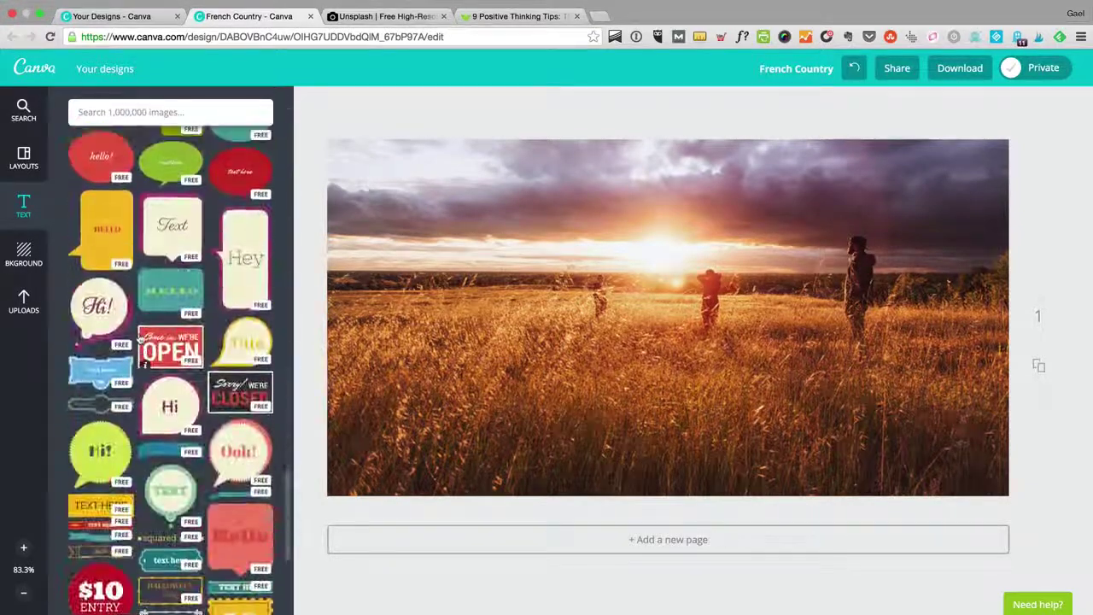
pyautogui.scroll(3, 140, 338)
pyautogui.scroll(-7, 140, 339)
pyautogui.scroll(7, 140, 339)
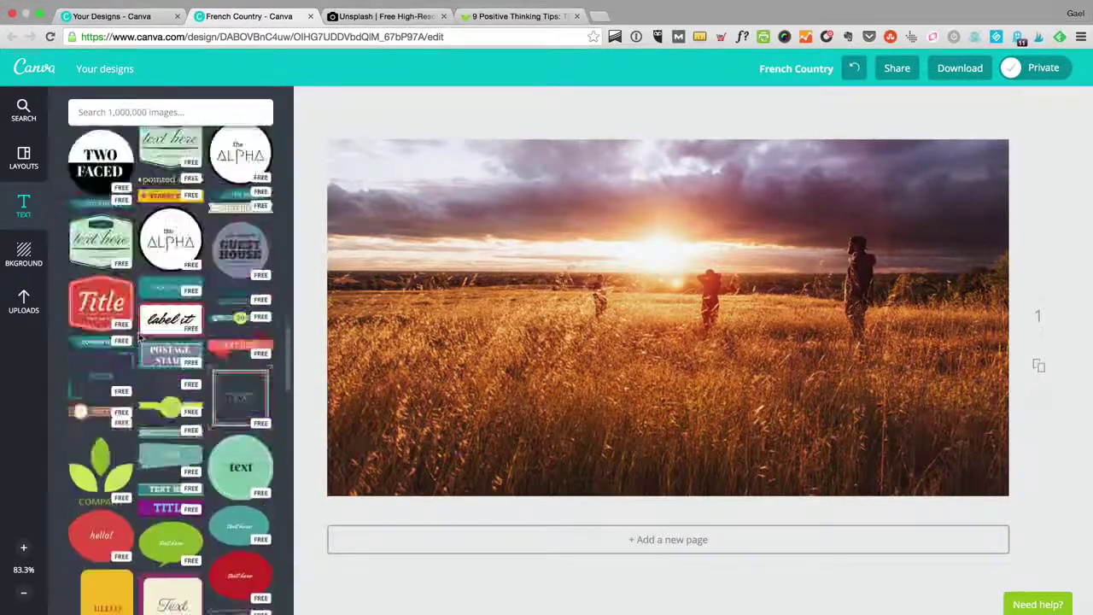
pyautogui.scroll(10, 140, 338)
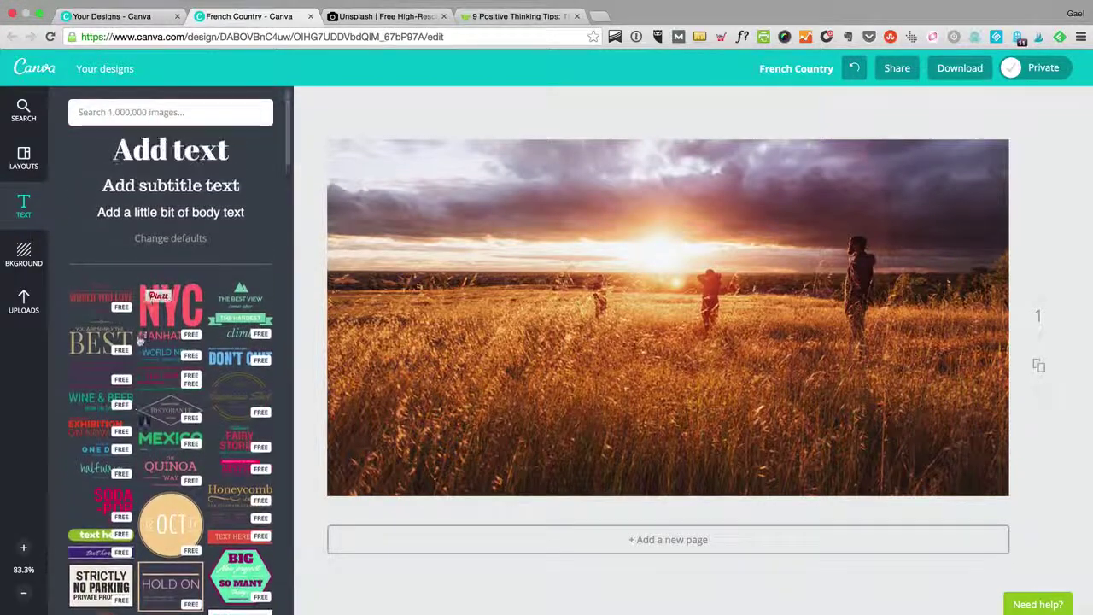
# Place a wide heading box on the photo and type '9 Positive Thinking Tips'
pyautogui.moveTo(174, 147); pyautogui.dragTo(665, 420)
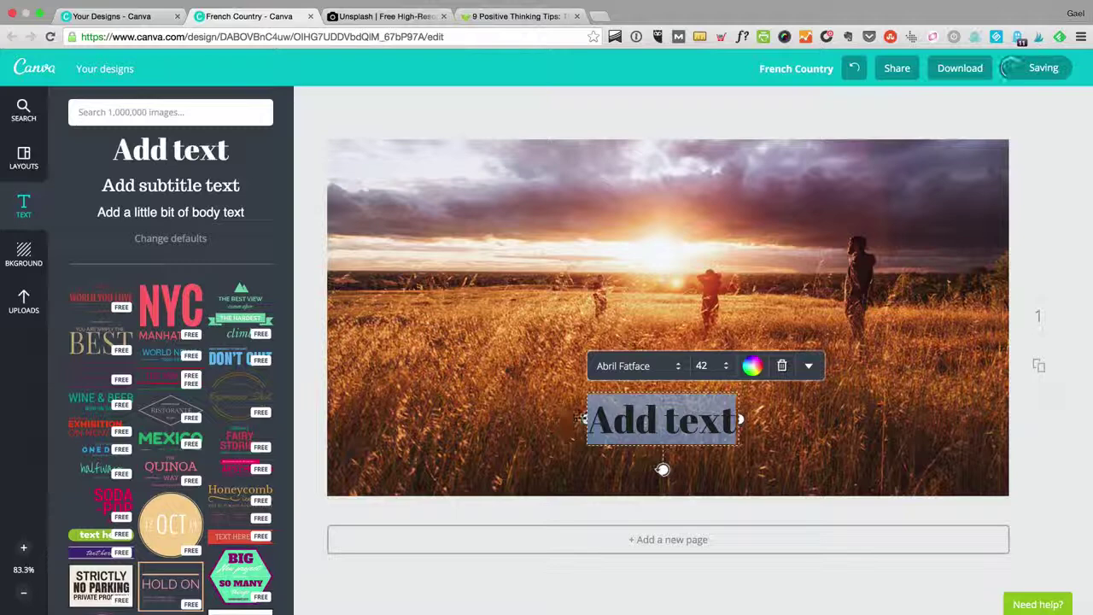
pyautogui.moveTo(584, 418); pyautogui.dragTo(363, 418)
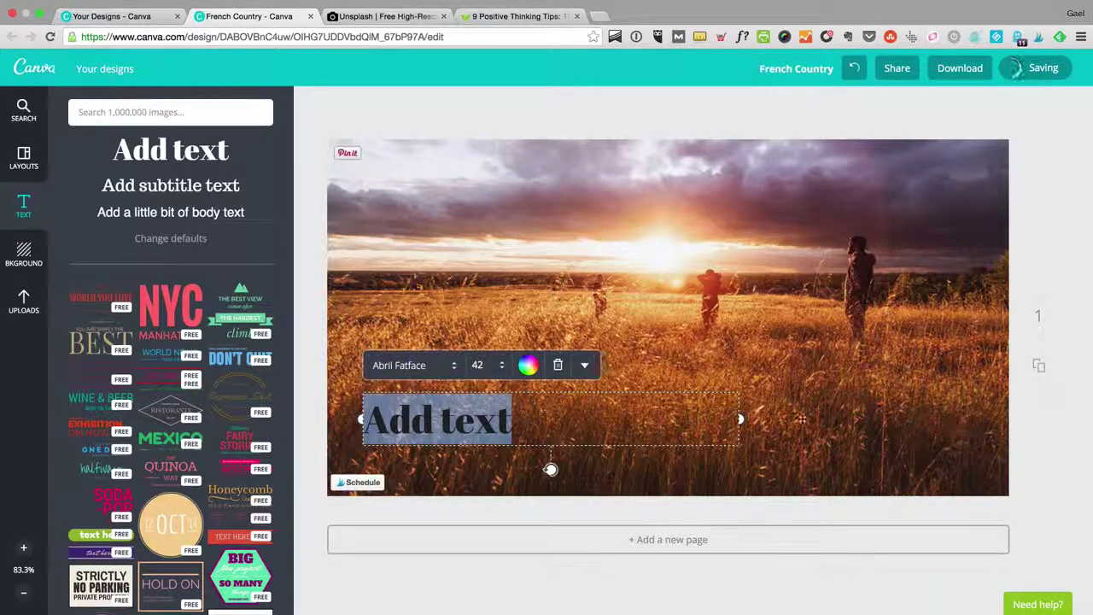
pyautogui.moveTo(741, 419); pyautogui.dragTo(938, 418)
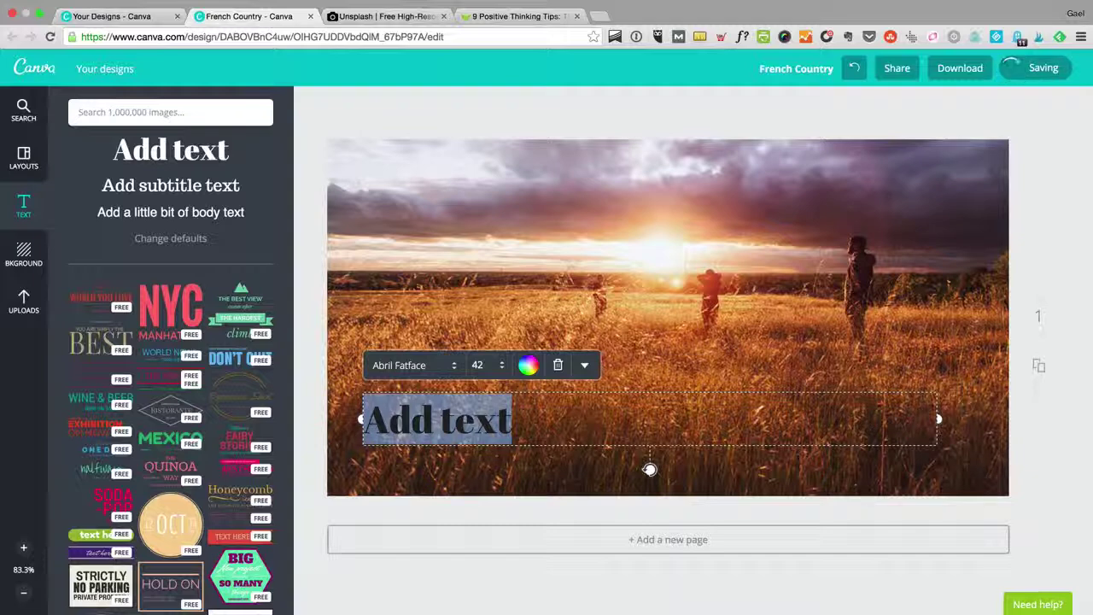
pyautogui.press('BackSpace')
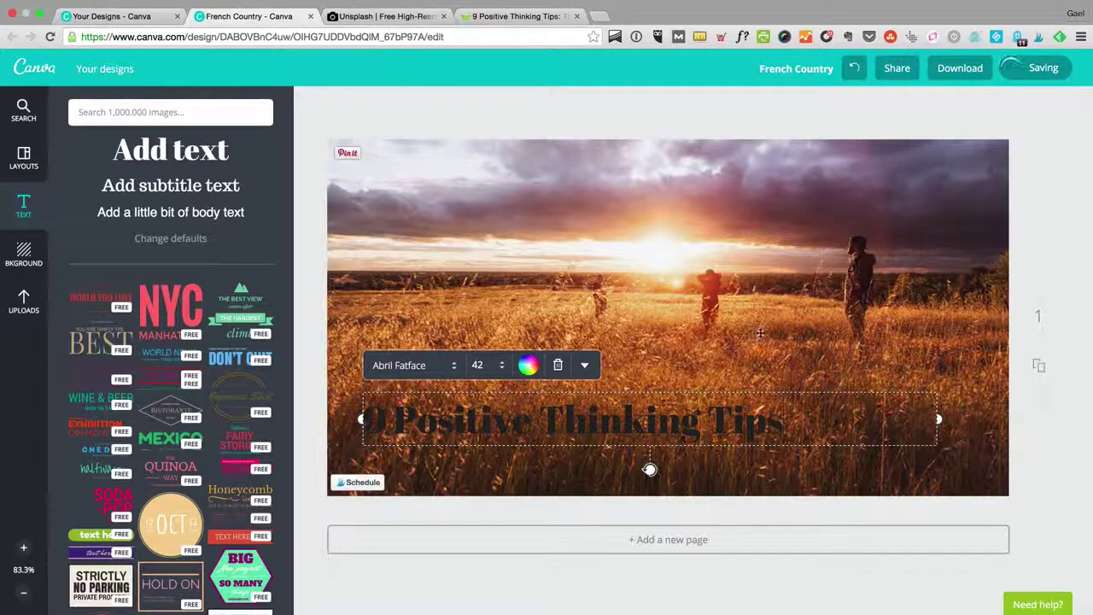
pyautogui.click(733, 412)
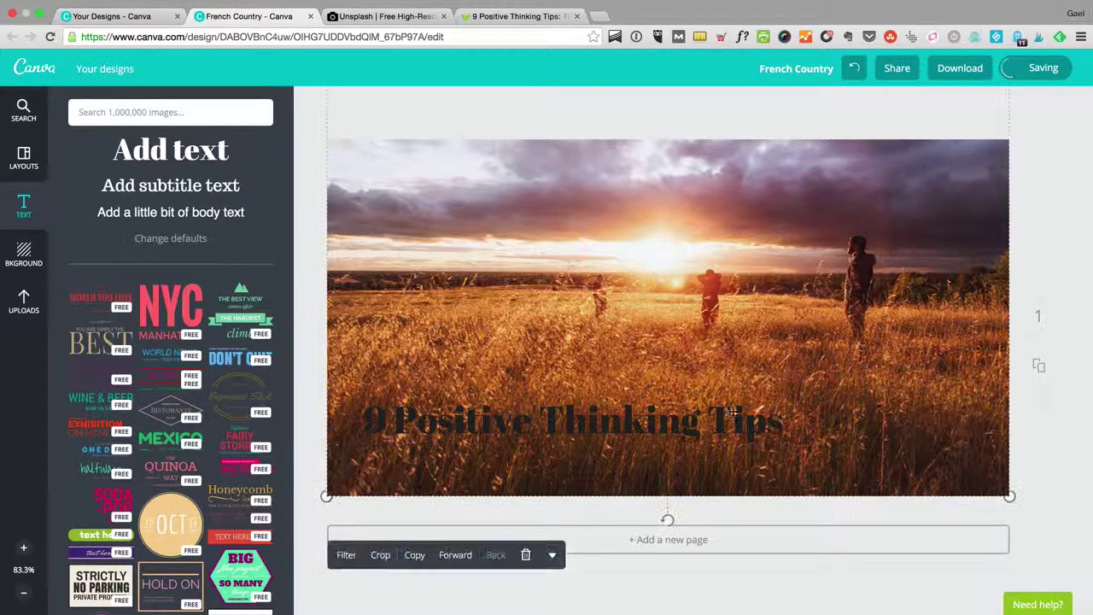
# Move the title to the lower centre of the photo and colour it white
pyautogui.click(513, 417)
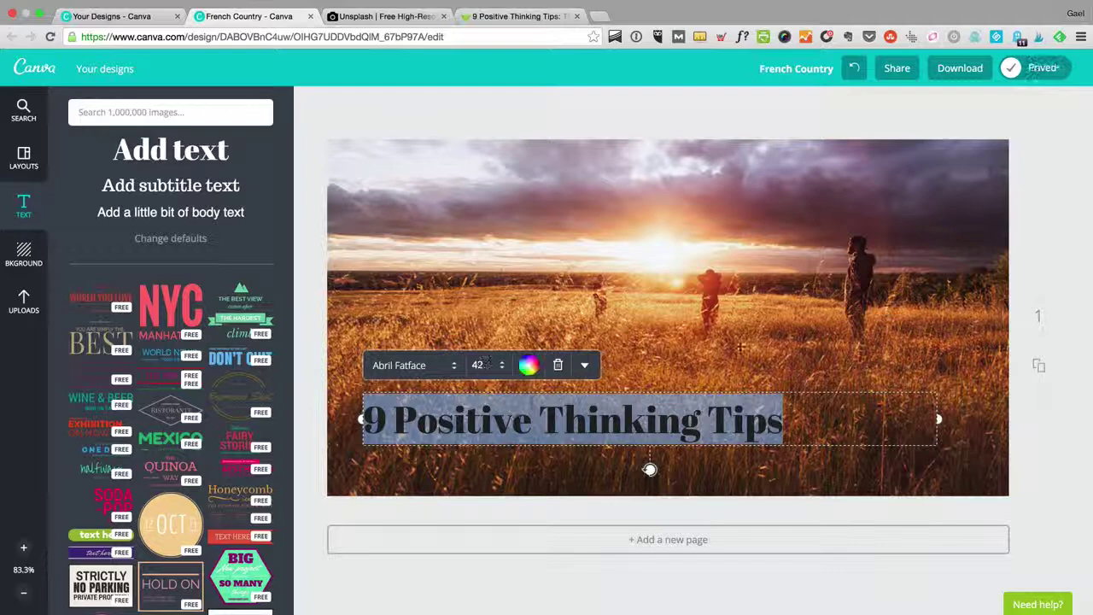
pyautogui.click(649, 469)
pyautogui.moveTo(640, 430); pyautogui.dragTo(721, 445)
pyautogui.doubleClick(700, 444)
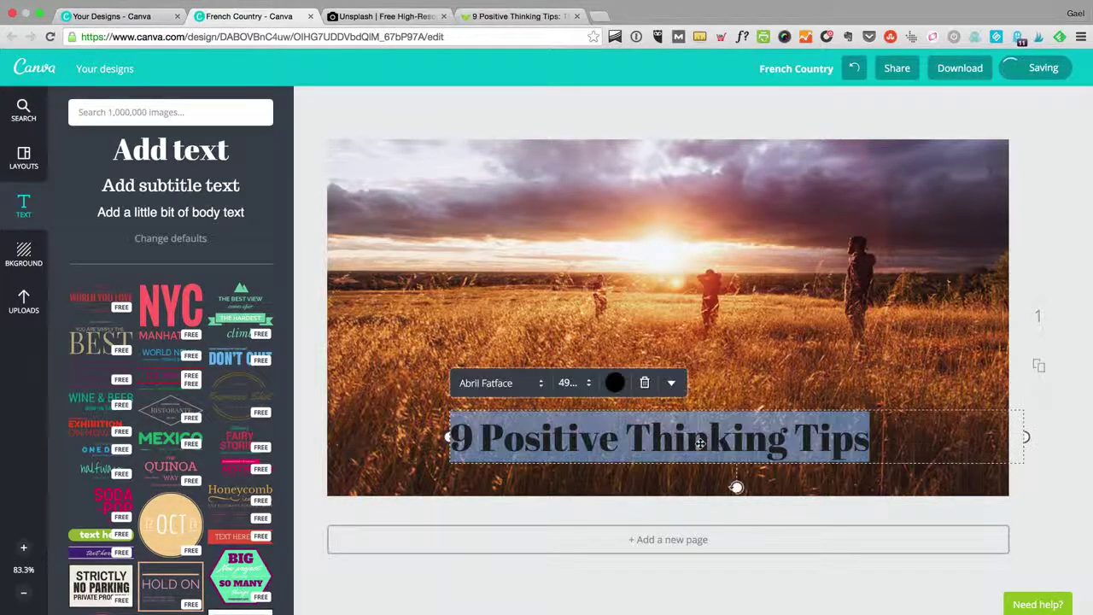
pyautogui.click(615, 383)
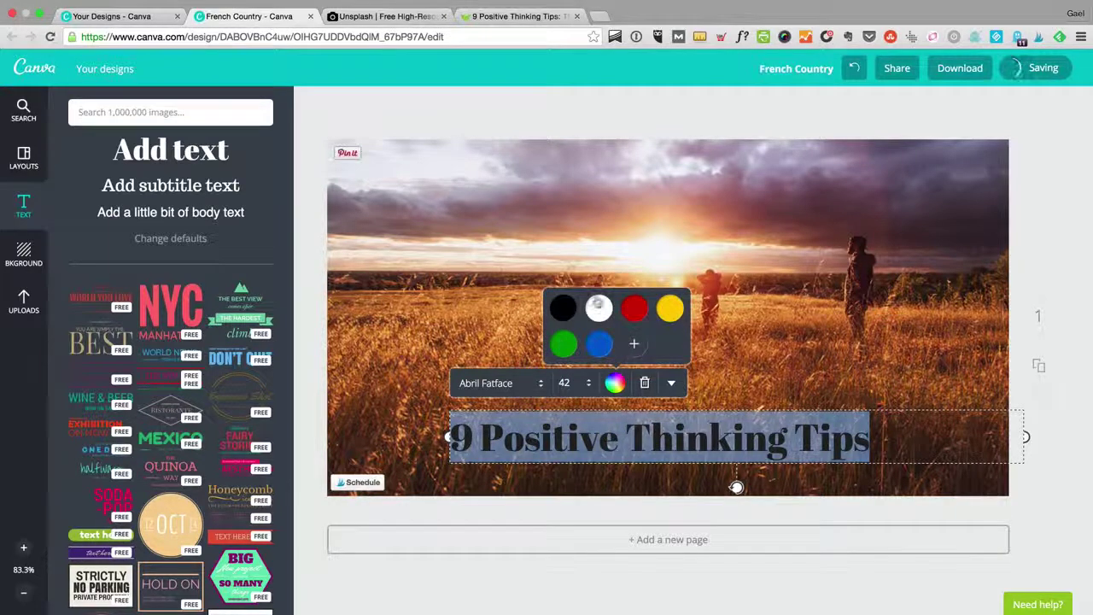
pyautogui.click(598, 310)
pyautogui.click(979, 508)
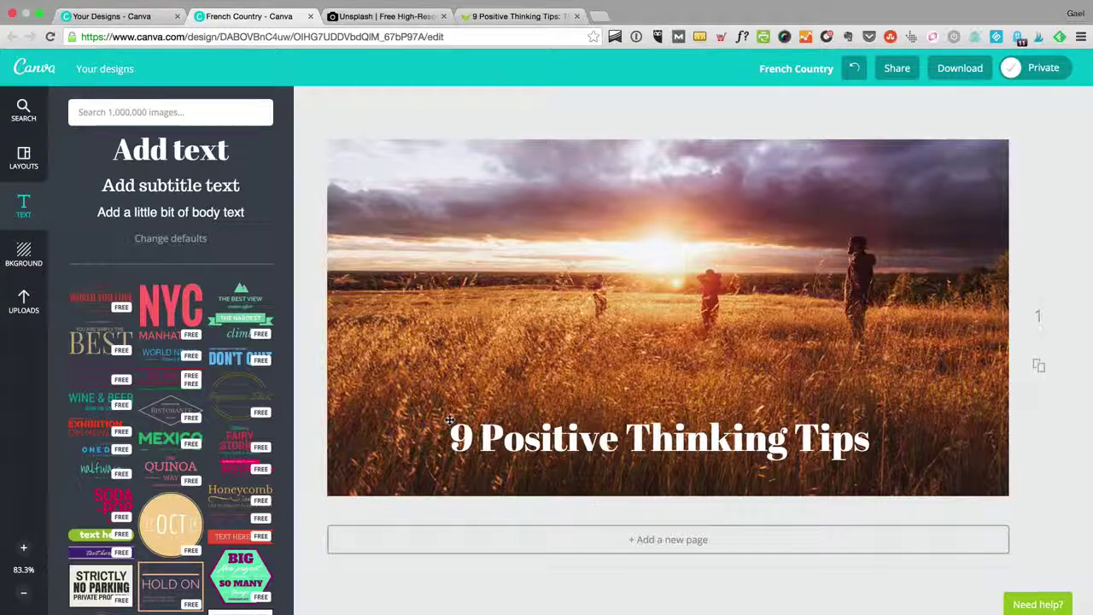
# Open the Elements Shapes collection and scroll through the free shape thumbnails
pyautogui.click(23, 109)
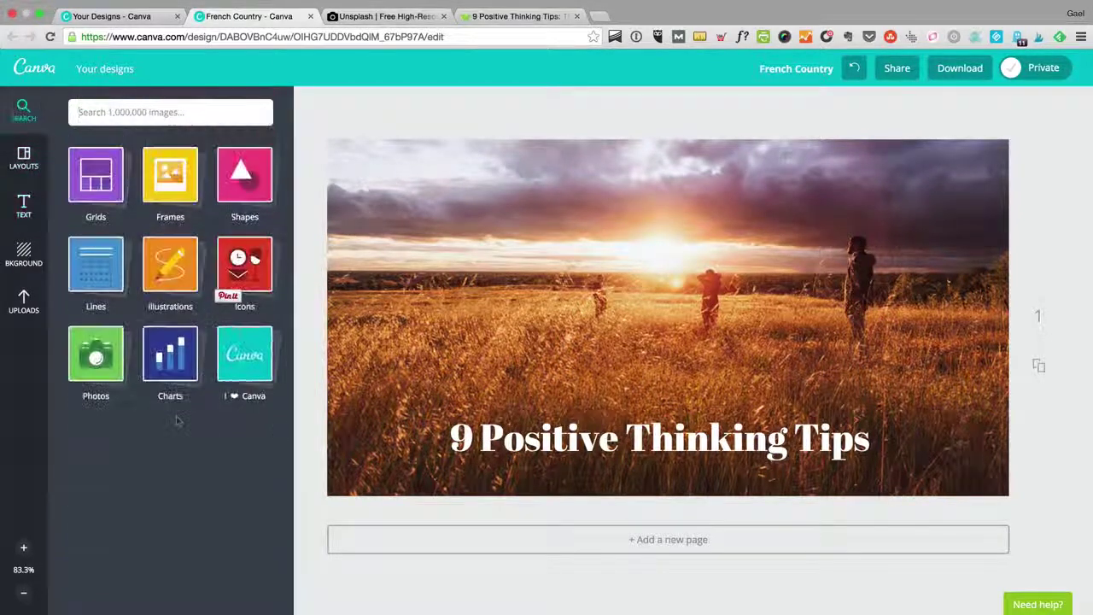
pyautogui.click(248, 176)
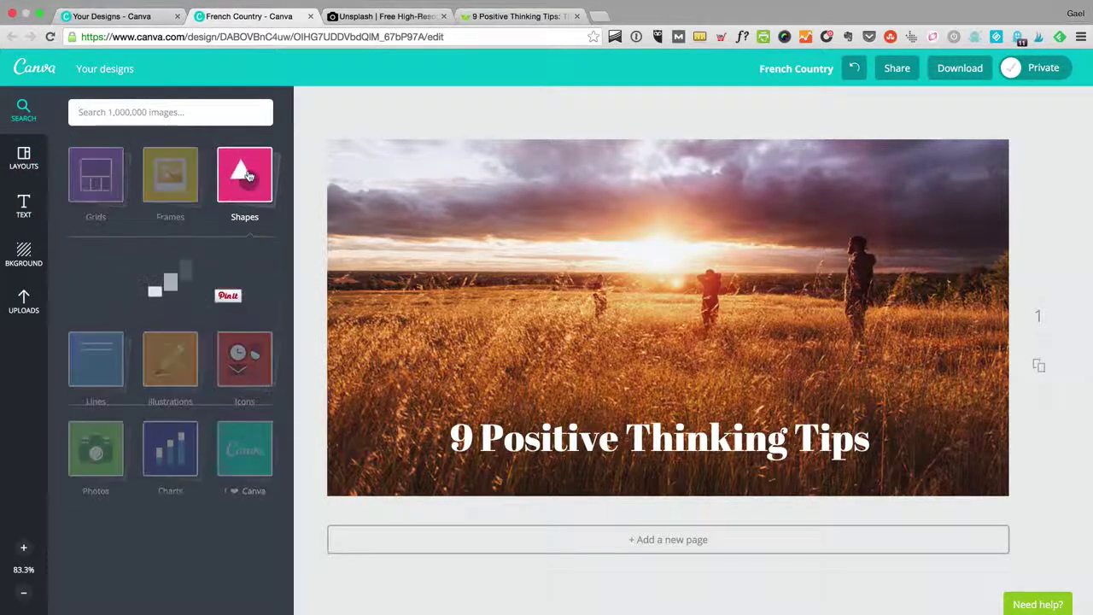
pyautogui.scroll(-3, 211, 340)
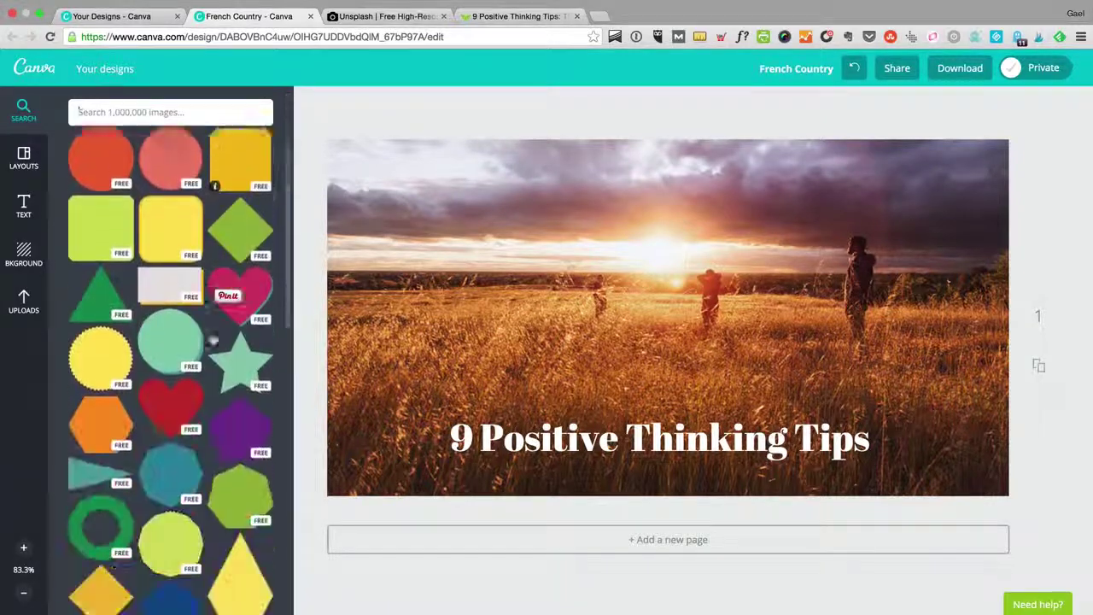
pyautogui.scroll(-8, 212, 340)
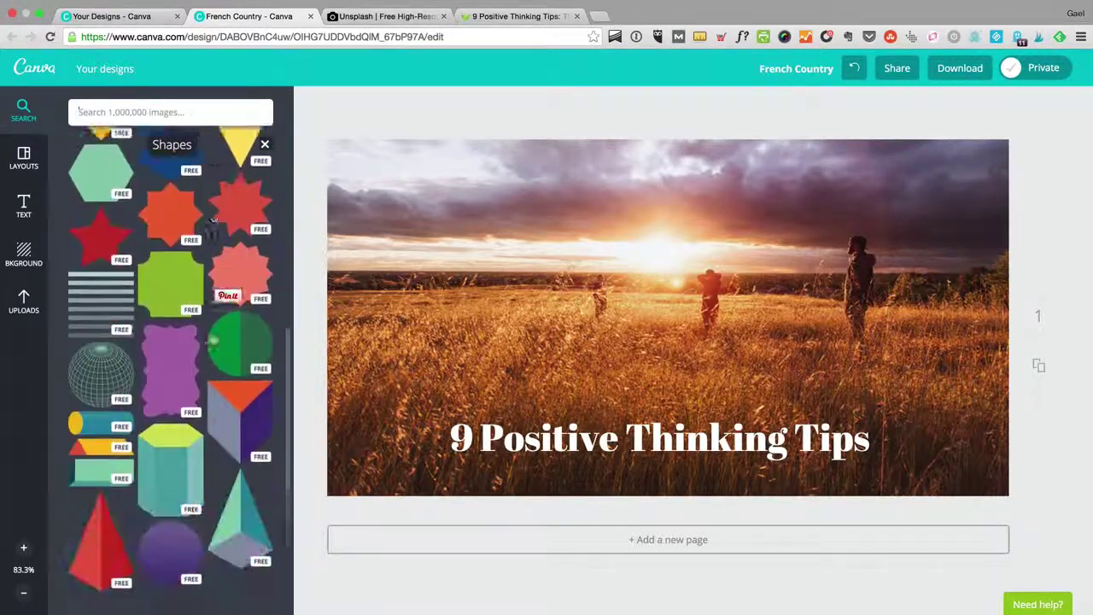
pyautogui.scroll(-2, 212, 340)
pyautogui.scroll(6, 212, 340)
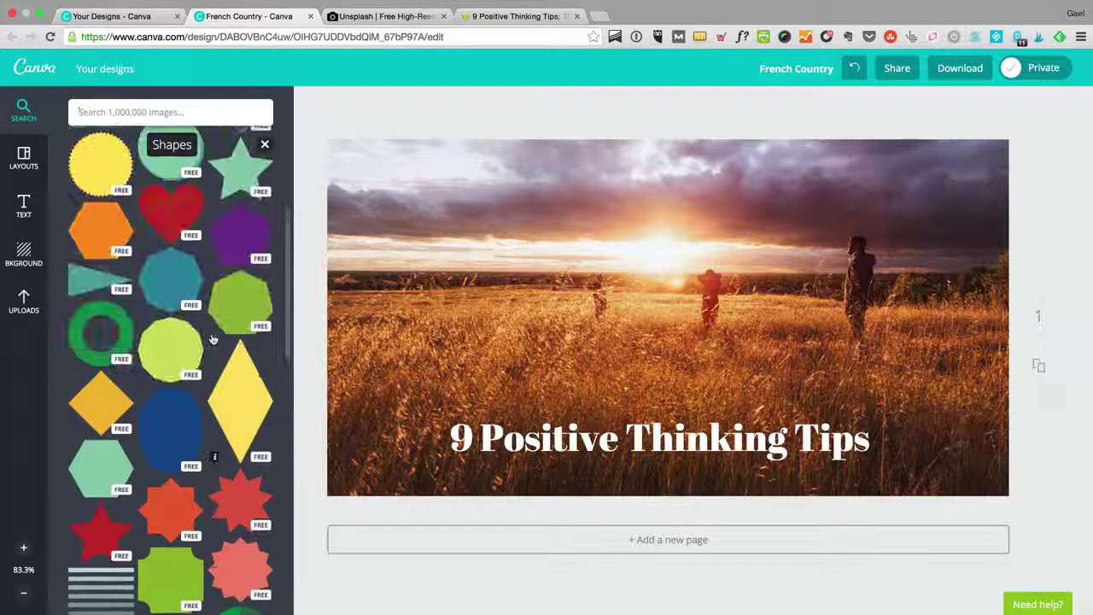
pyautogui.scroll(5, 212, 340)
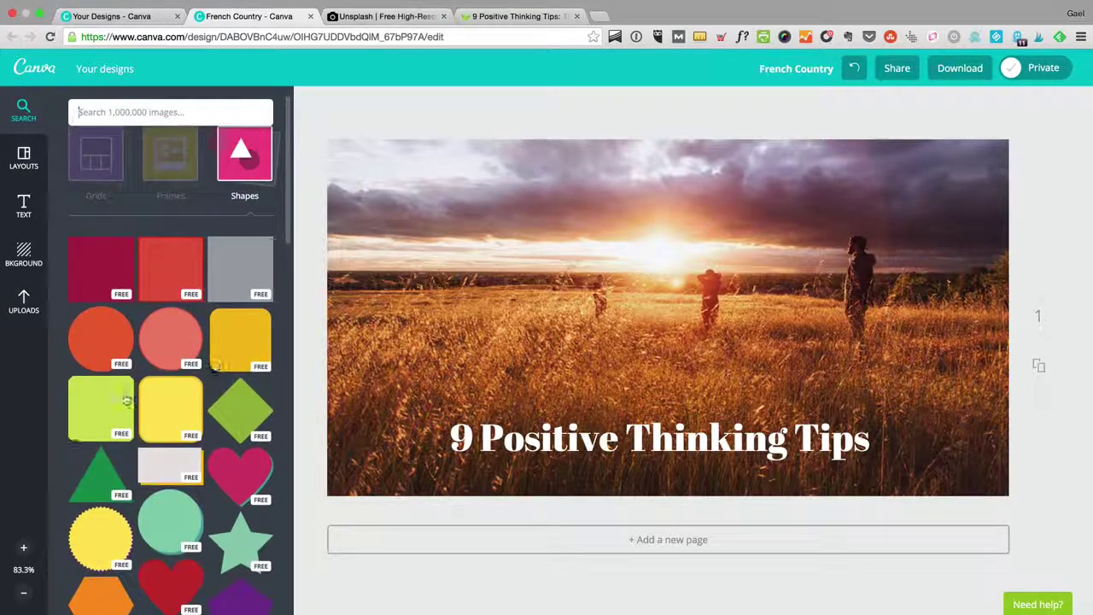
pyautogui.scroll(-5, 143, 389)
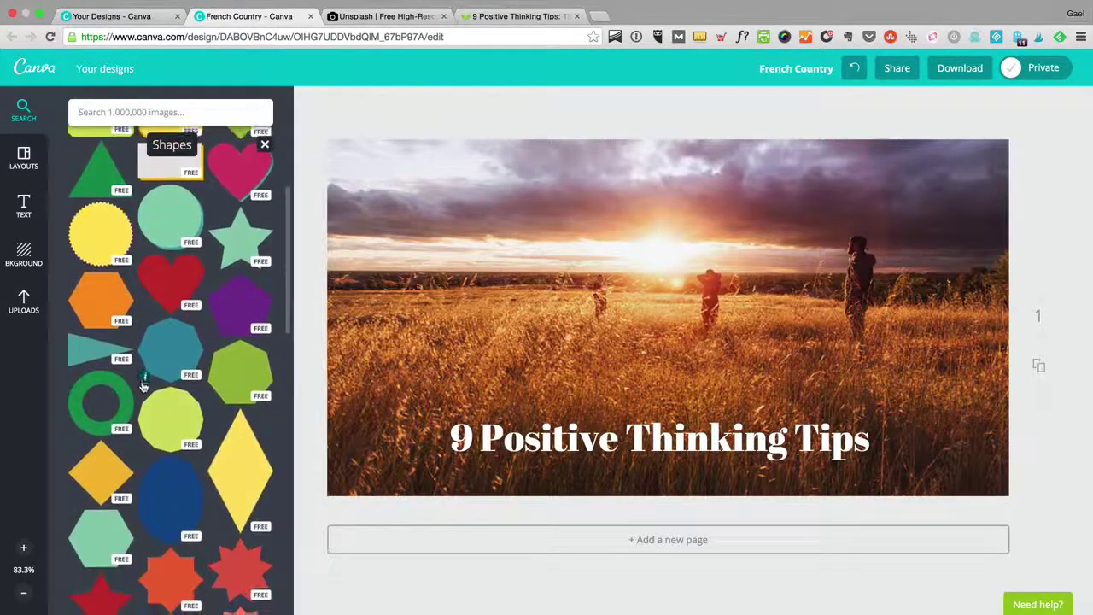
pyautogui.scroll(-7, 235, 470)
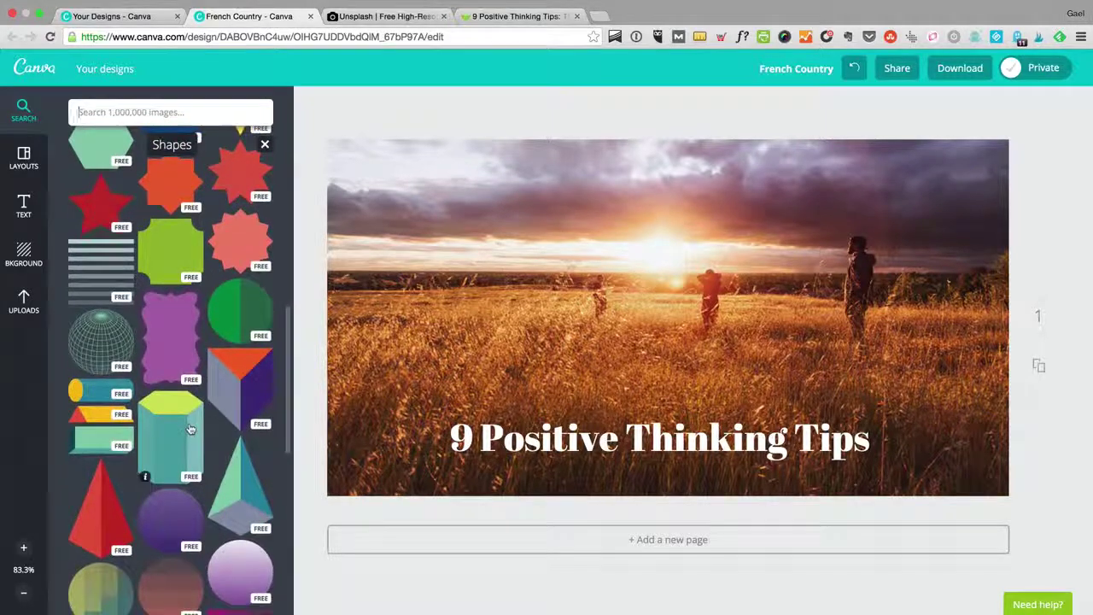
pyautogui.scroll(-10, 204, 410)
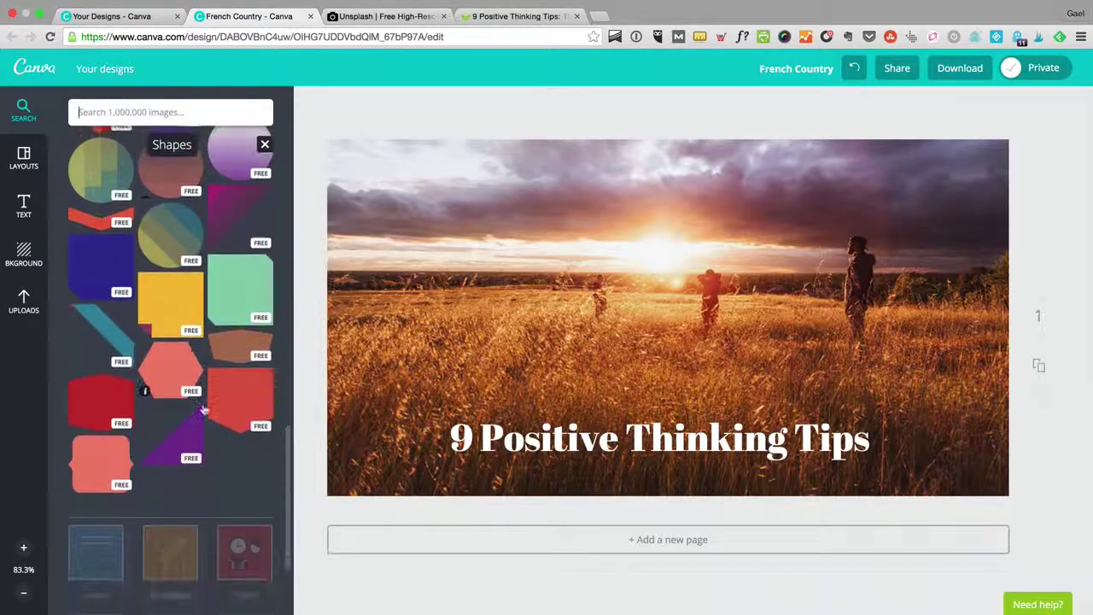
pyautogui.scroll(-2, 226, 419)
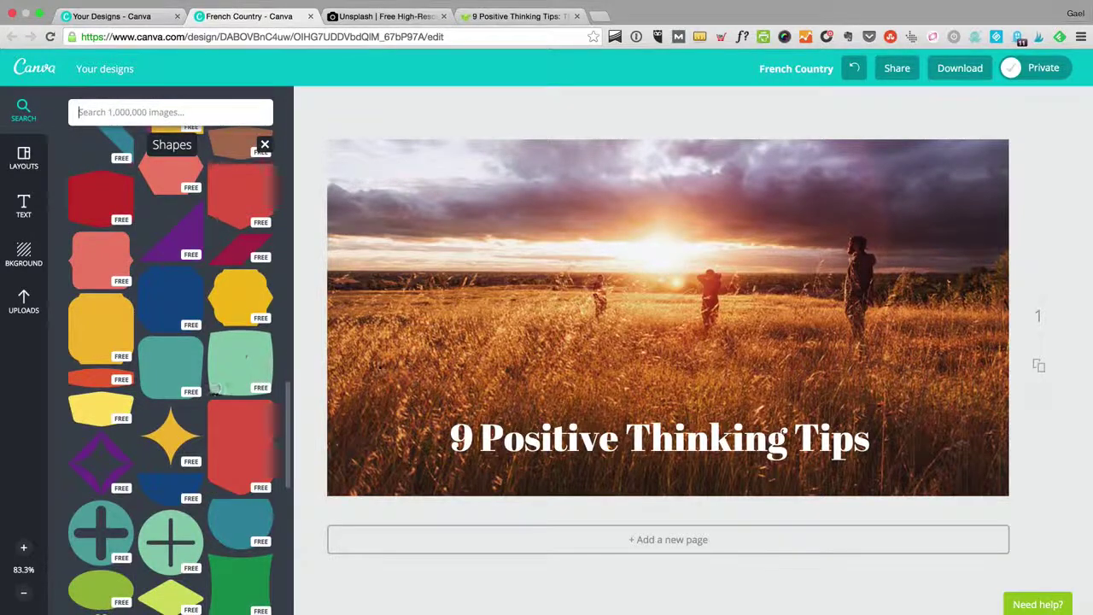
# Try a mint rounded shape in a few positions over the photo, then delete it
pyautogui.moveTo(246, 357); pyautogui.dragTo(555, 236)
pyautogui.moveTo(569, 283)
pyautogui.mouseDown()
pyautogui.moveTo(528, 238)
pyautogui.moveTo(575, 271)
pyautogui.mouseUp()
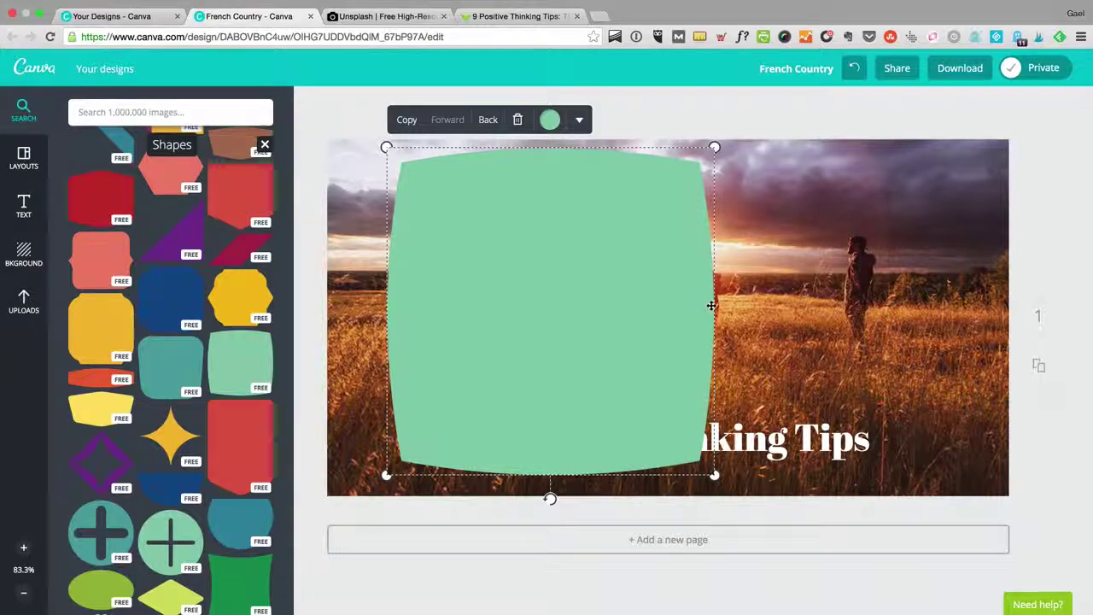
pyautogui.moveTo(711, 304); pyautogui.dragTo(755, 287)
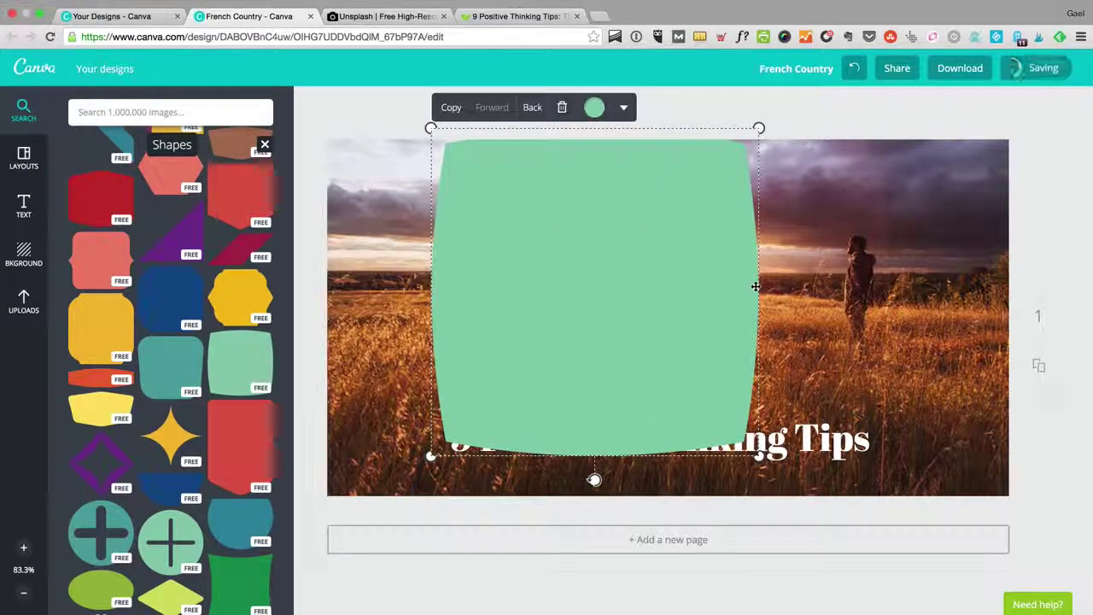
pyautogui.press('Delete')
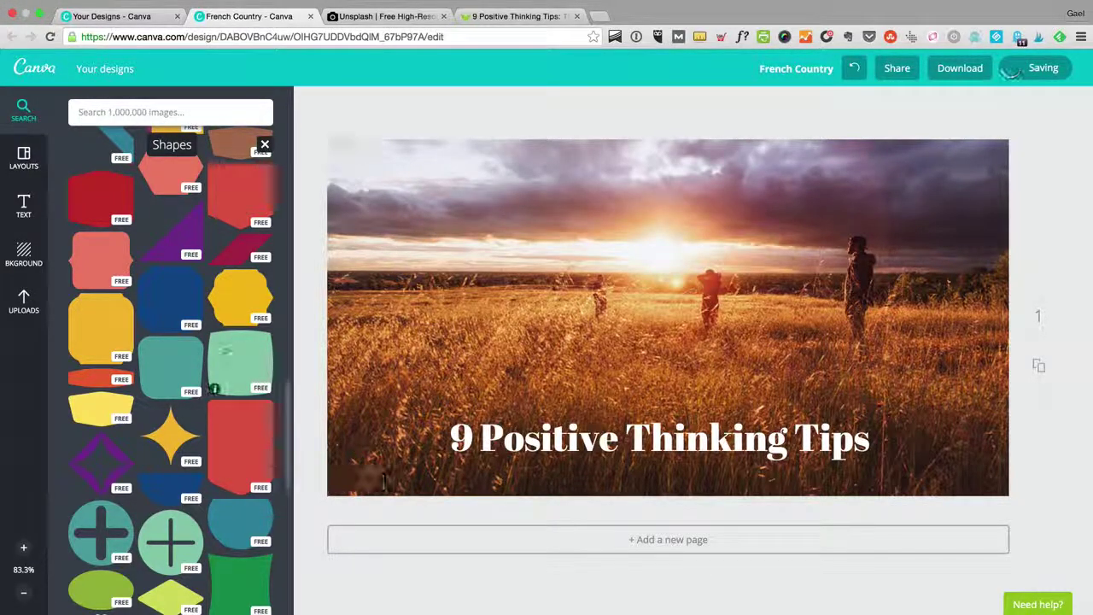
# Try and discard red and brown shapes, then add the green cut-corner shape
pyautogui.scroll(1, 220, 337)
pyautogui.scroll(5, 221, 337)
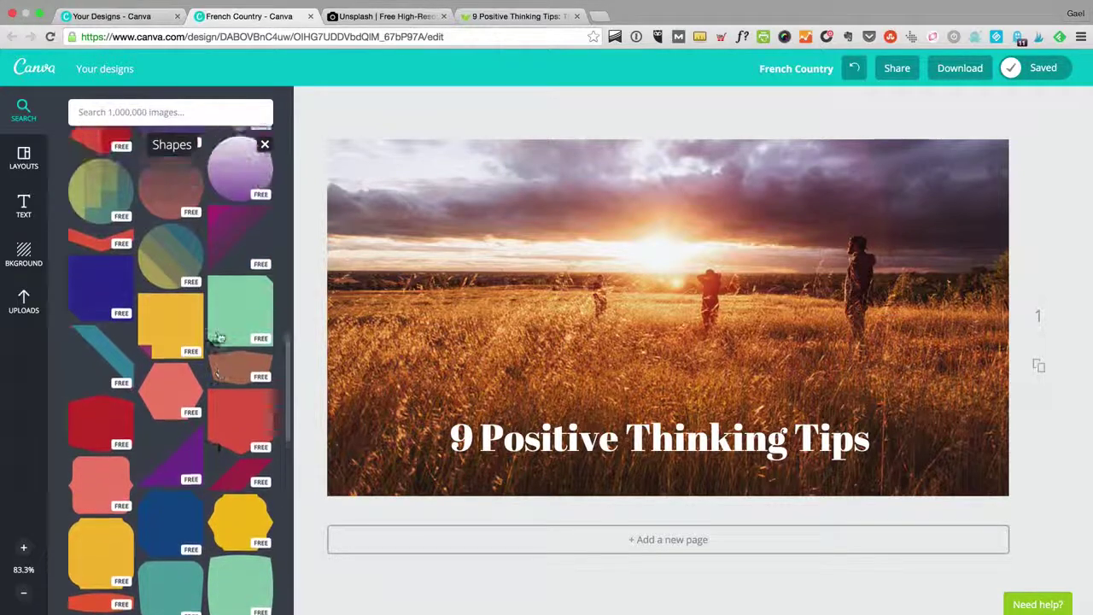
pyautogui.moveTo(127, 446); pyautogui.dragTo(716, 298)
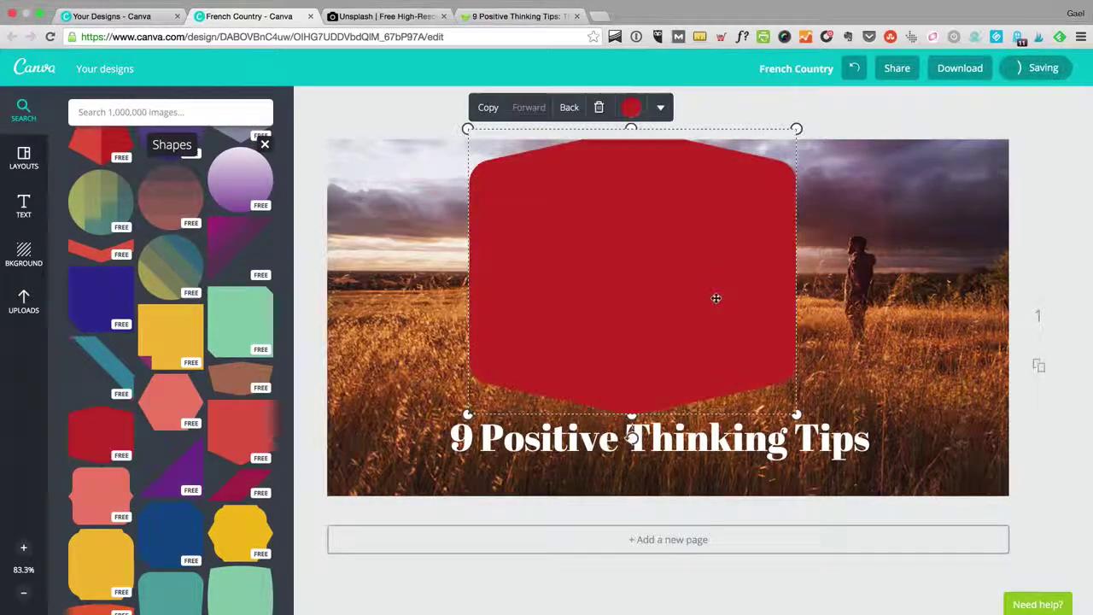
pyautogui.press('Delete')
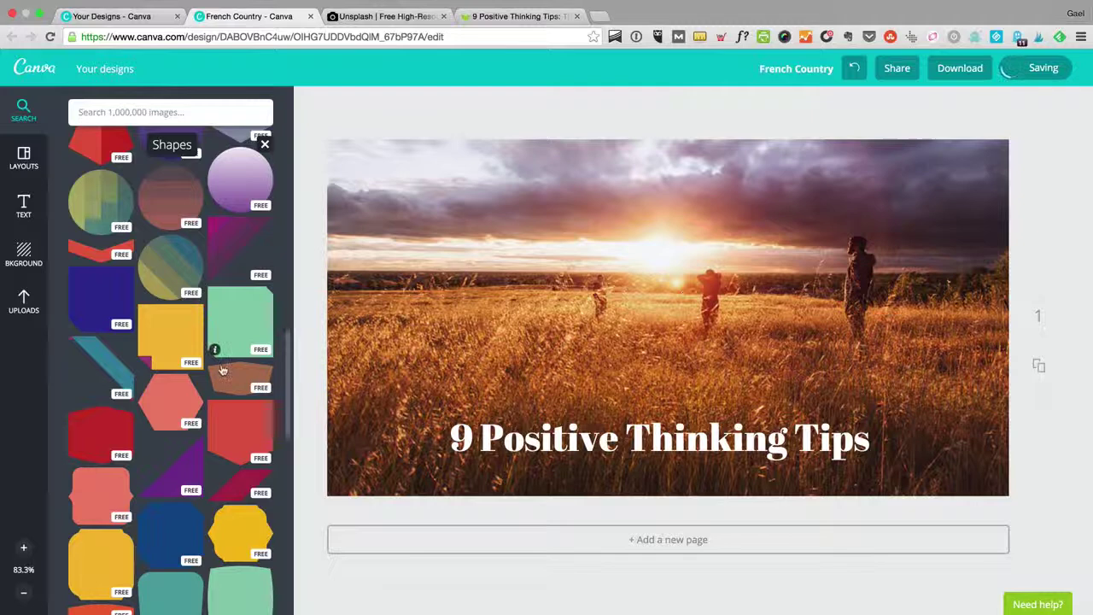
pyautogui.moveTo(222, 369); pyautogui.dragTo(668, 386)
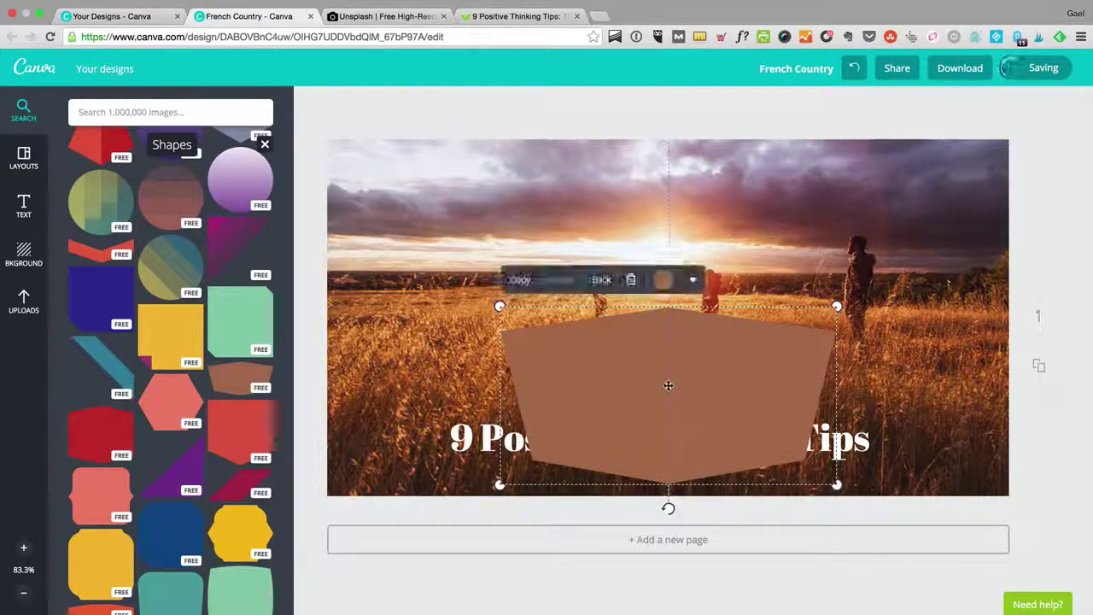
pyautogui.press('Delete')
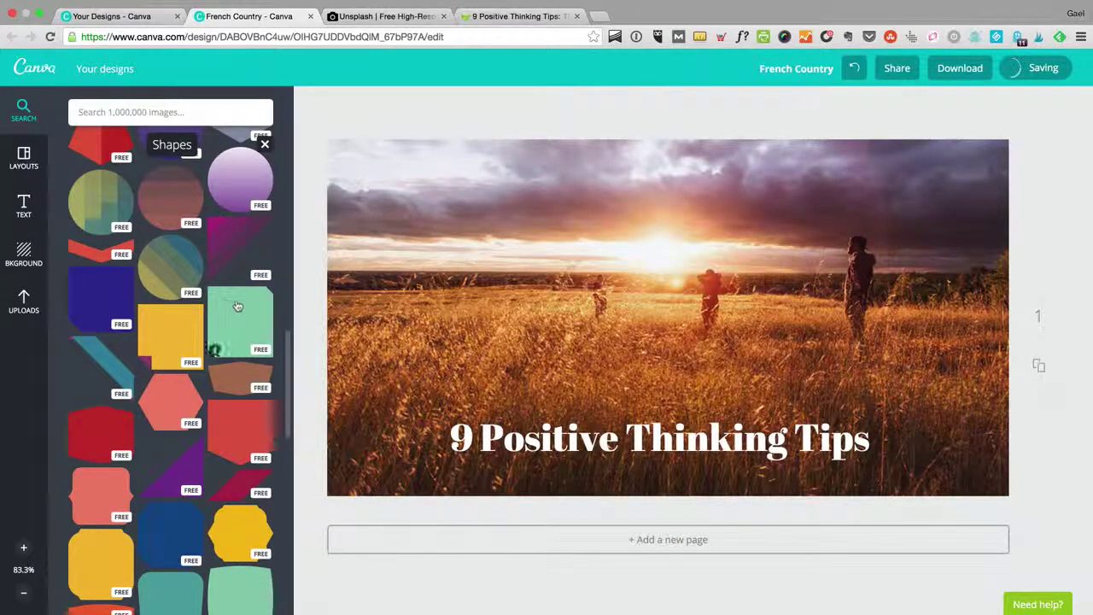
pyautogui.moveTo(238, 306); pyautogui.dragTo(563, 245)
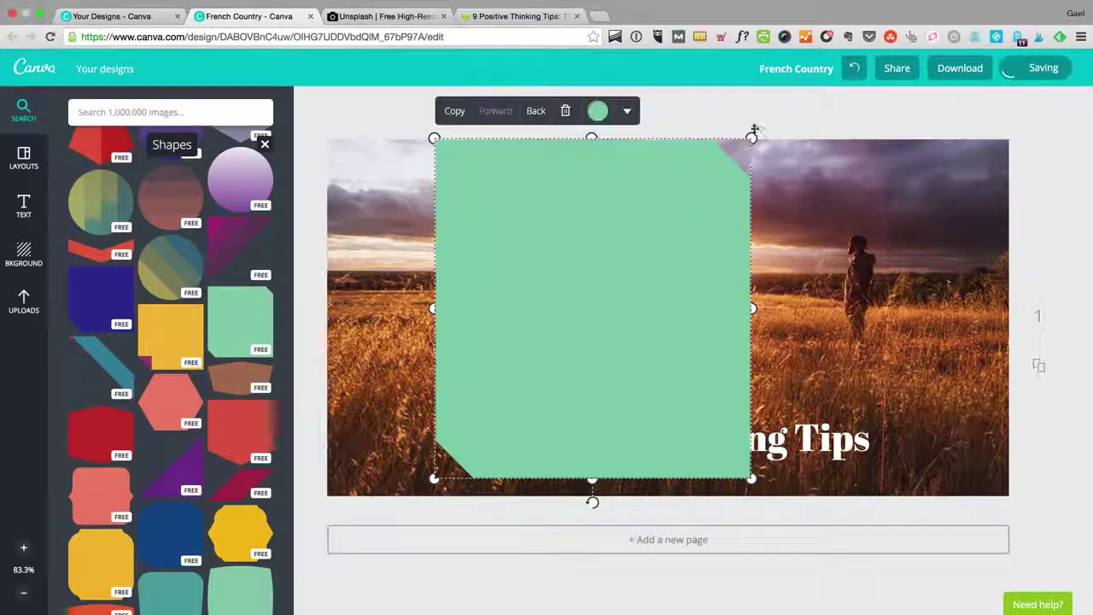
# Resize the green shape into a short wide banner under the title and send it behind the text
pyautogui.moveTo(591, 138); pyautogui.dragTo(591, 401)
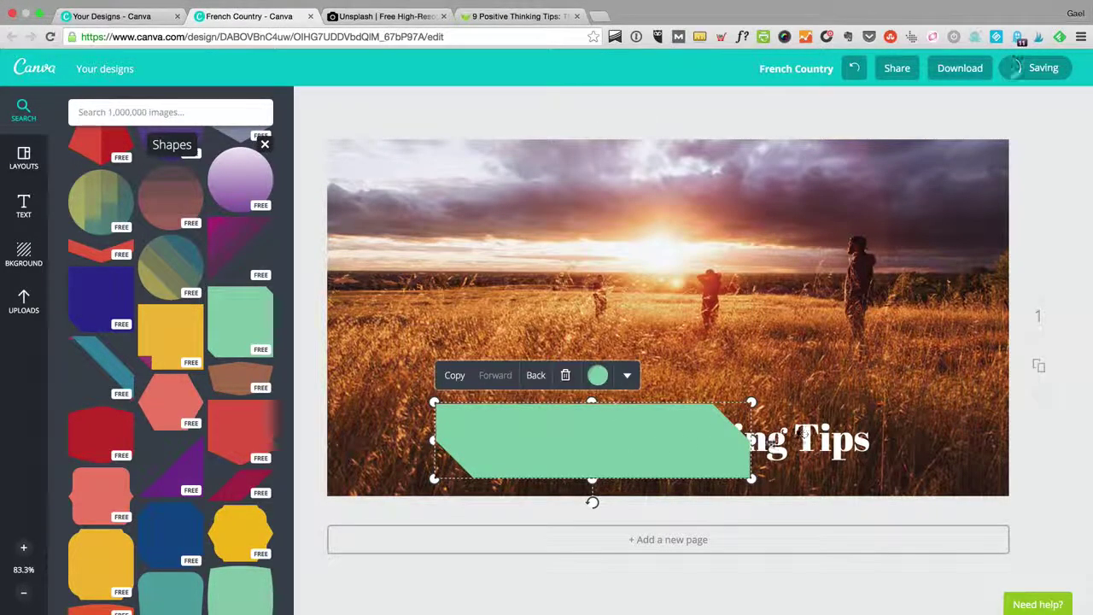
pyautogui.moveTo(752, 440); pyautogui.dragTo(910, 437)
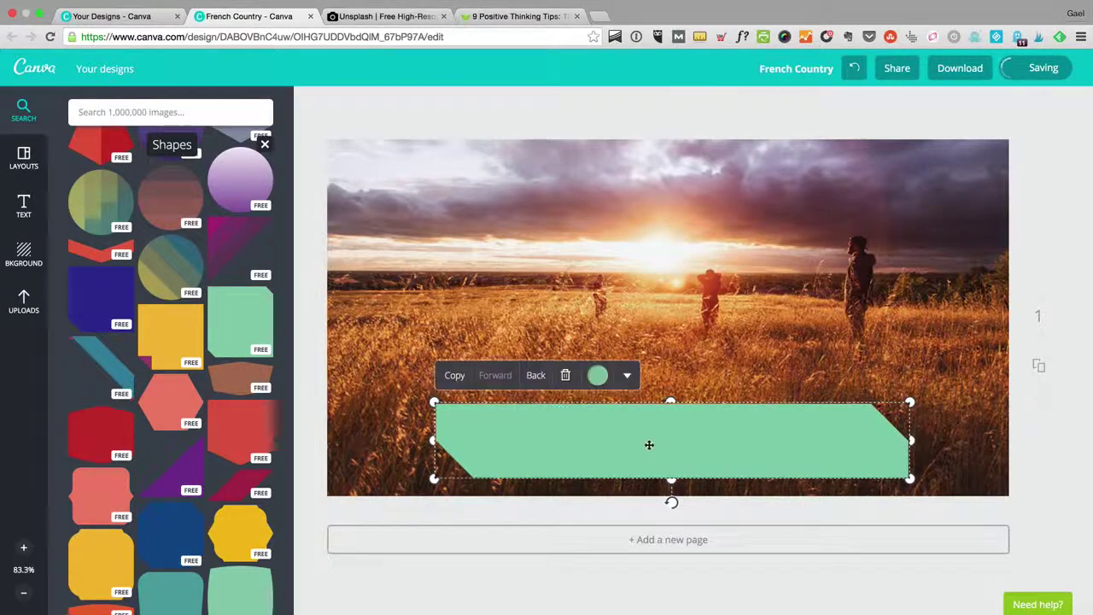
pyautogui.moveTo(647, 442)
pyautogui.mouseDown()
pyautogui.moveTo(647, 476)
pyautogui.moveTo(636, 442)
pyautogui.mouseUp()
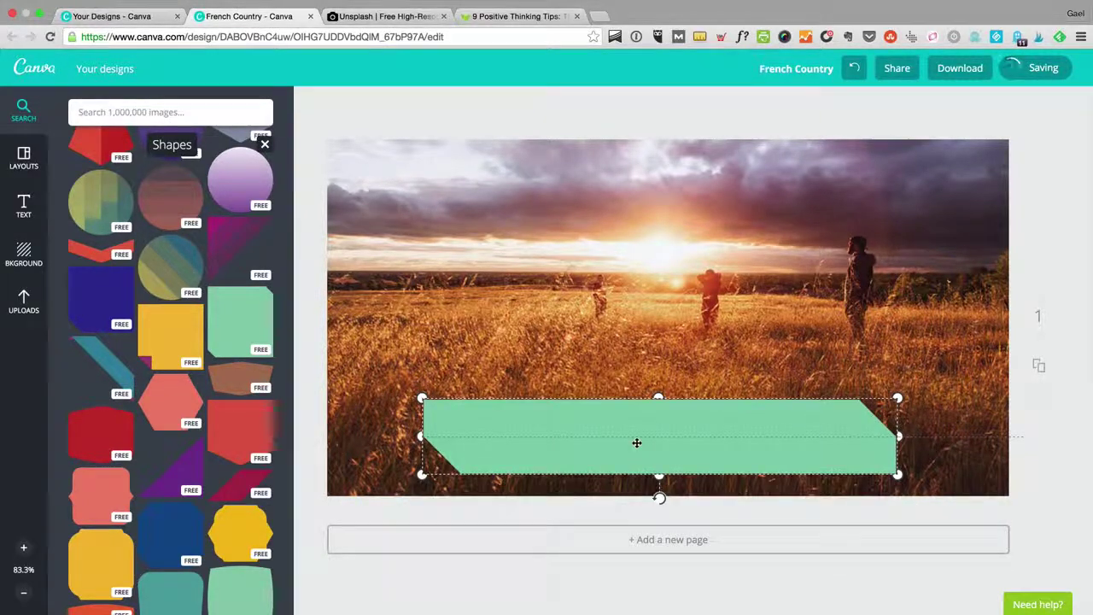
pyautogui.click(523, 371)
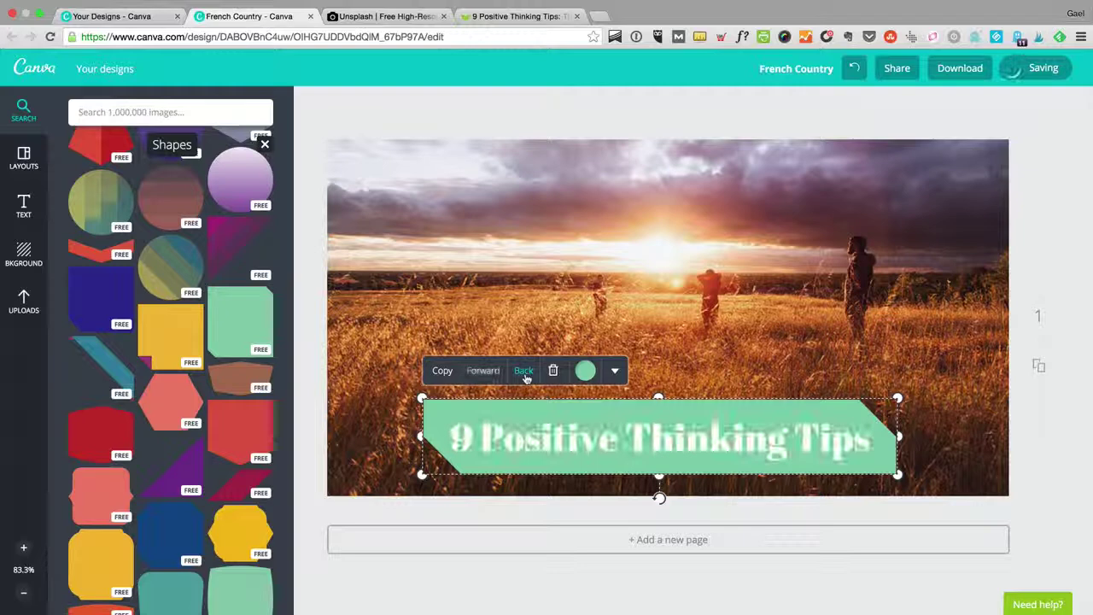
pyautogui.press('Escape')
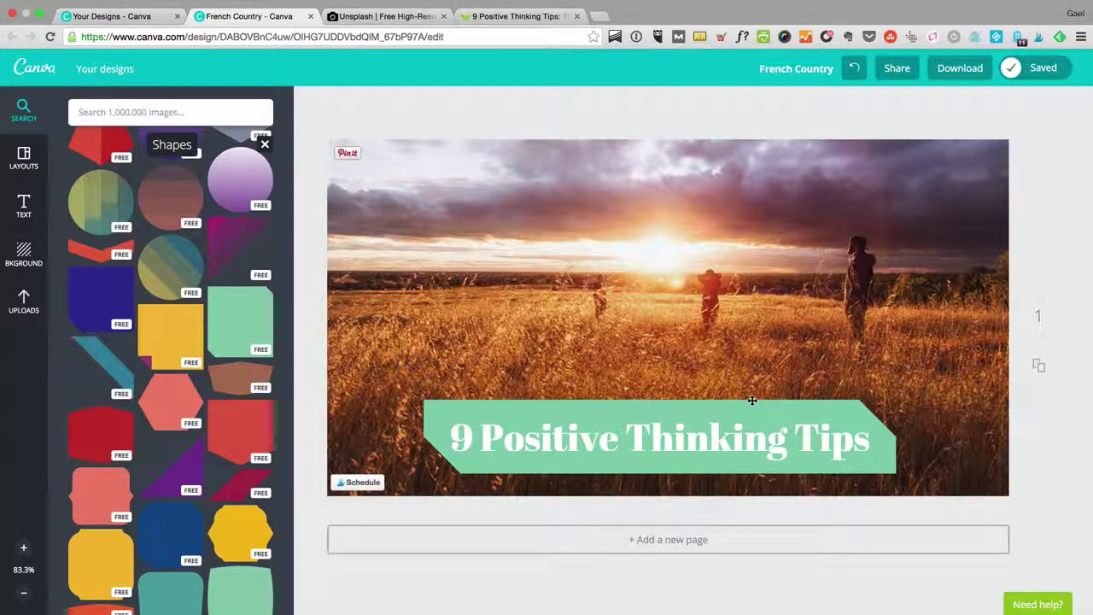
# Change the title banner's fill to a brighter custom green
pyautogui.click(434, 415)
pyautogui.click(587, 372)
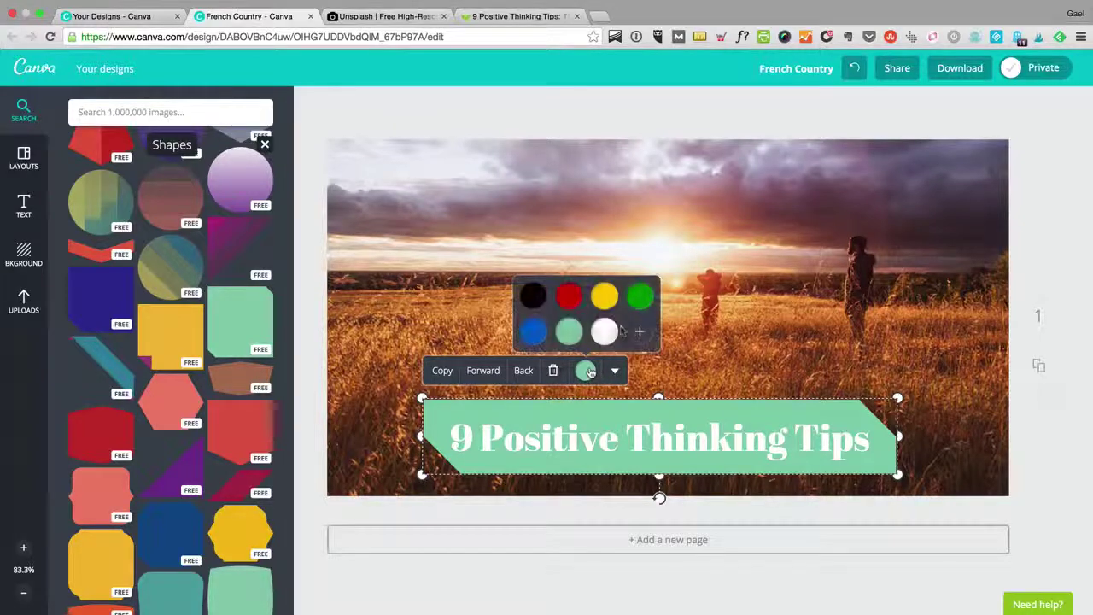
pyautogui.click(642, 332)
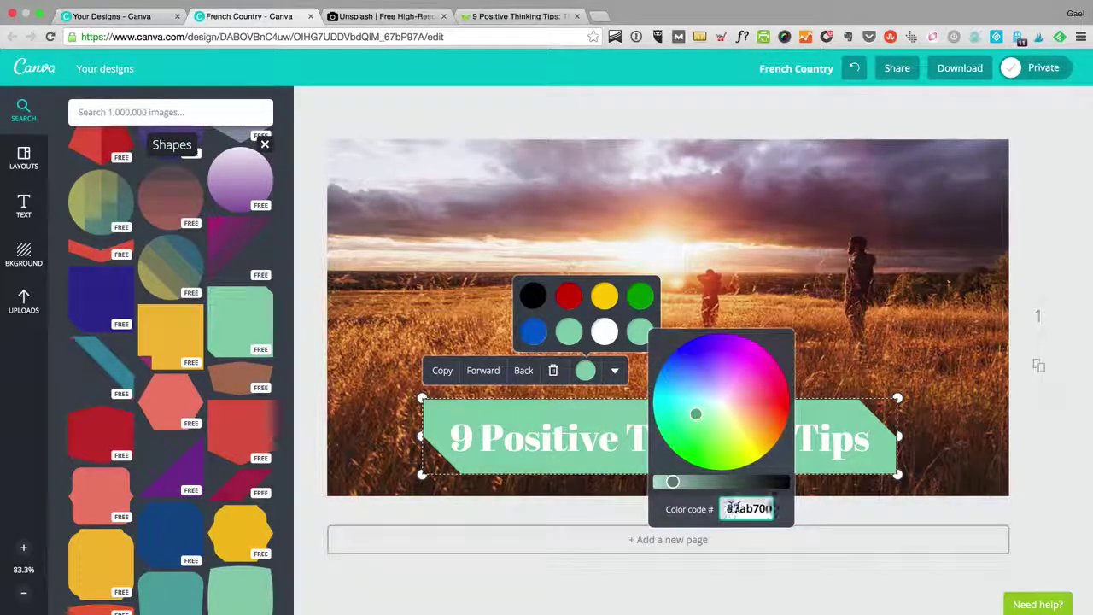
pyautogui.click(538, 388)
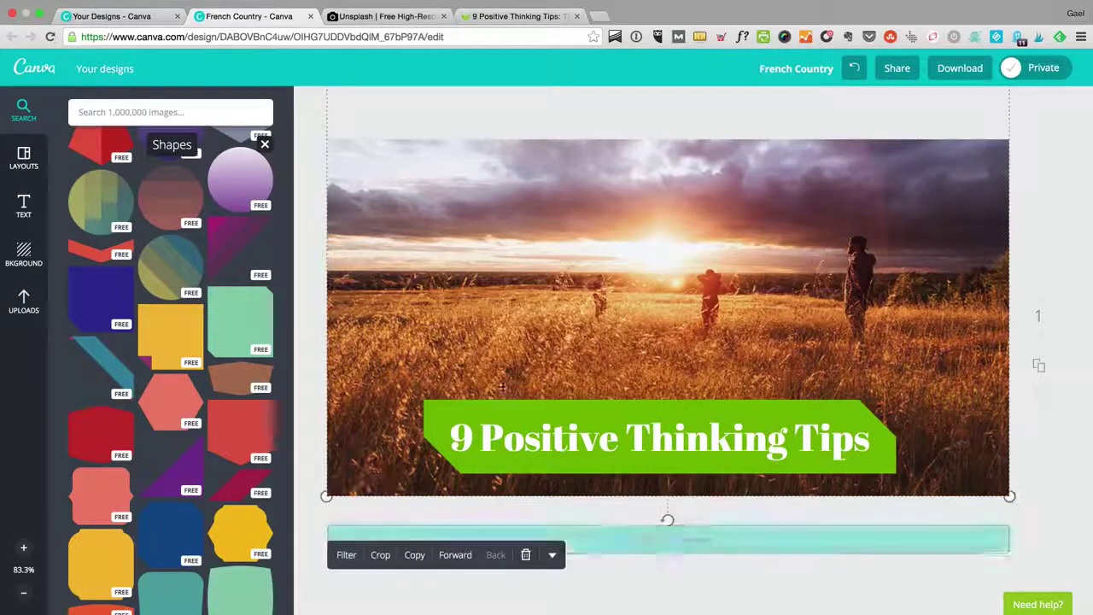
# Lower the banner's transparency to about 56 so the wheat field shows through
pyautogui.click(640, 412)
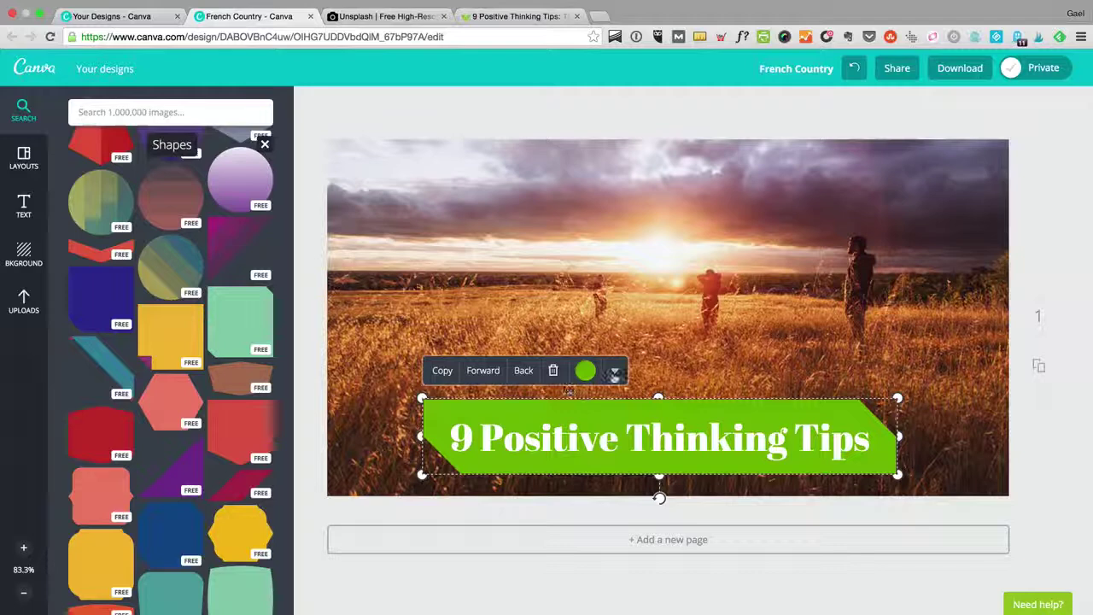
pyautogui.click(614, 372)
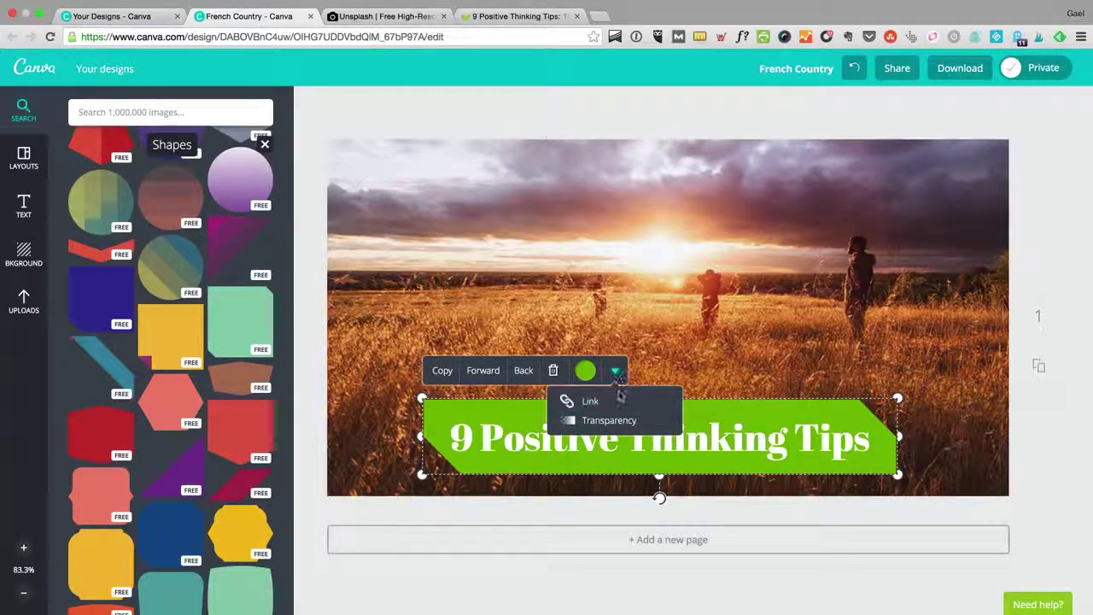
pyautogui.click(610, 420)
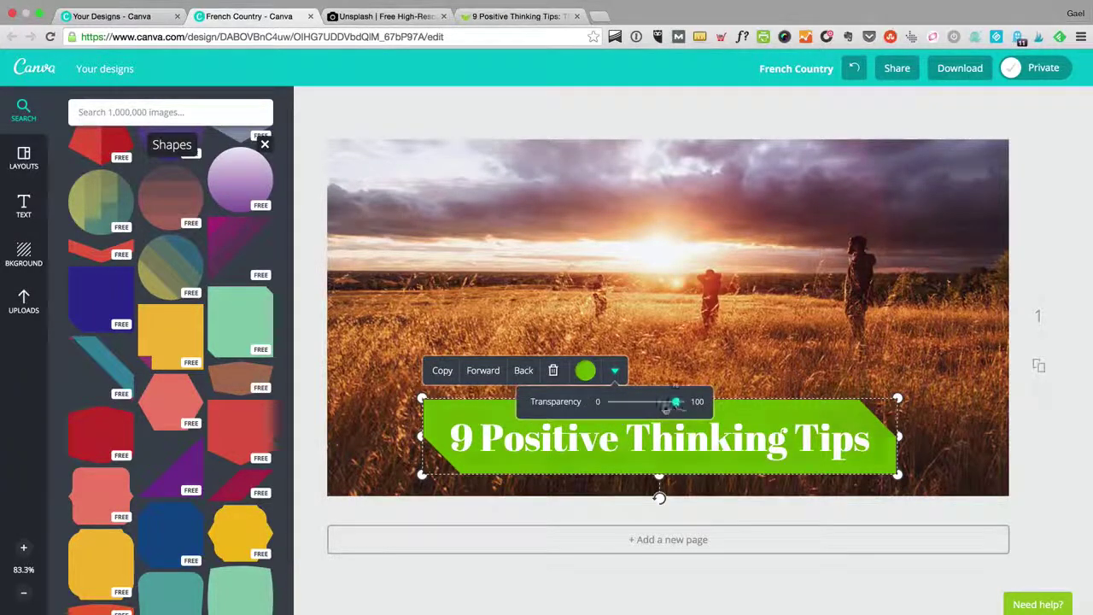
pyautogui.moveTo(666, 409); pyautogui.dragTo(656, 409)
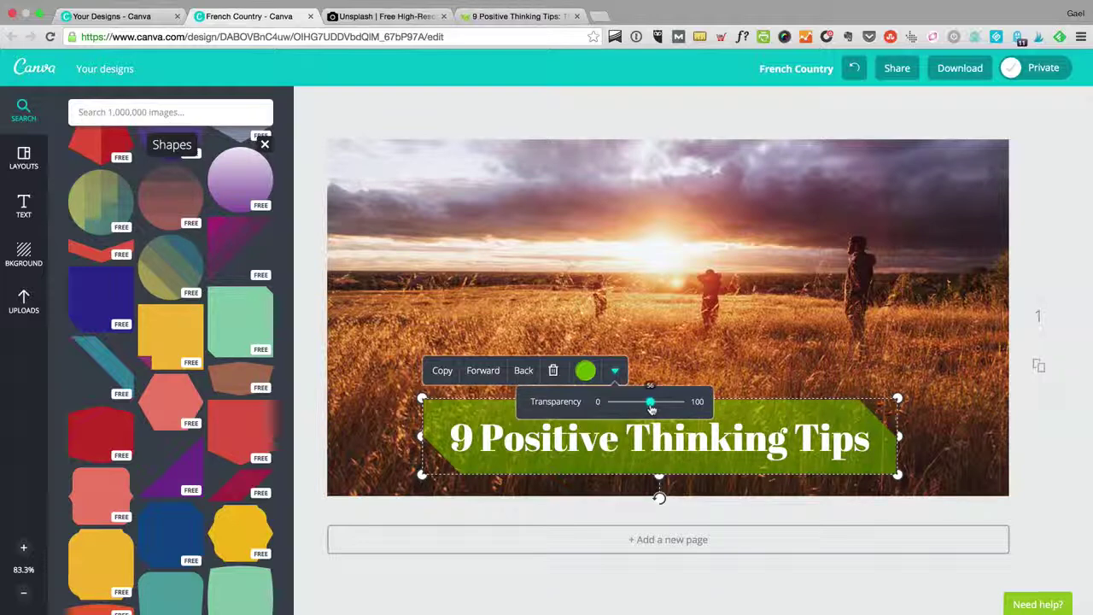
pyautogui.click(592, 337)
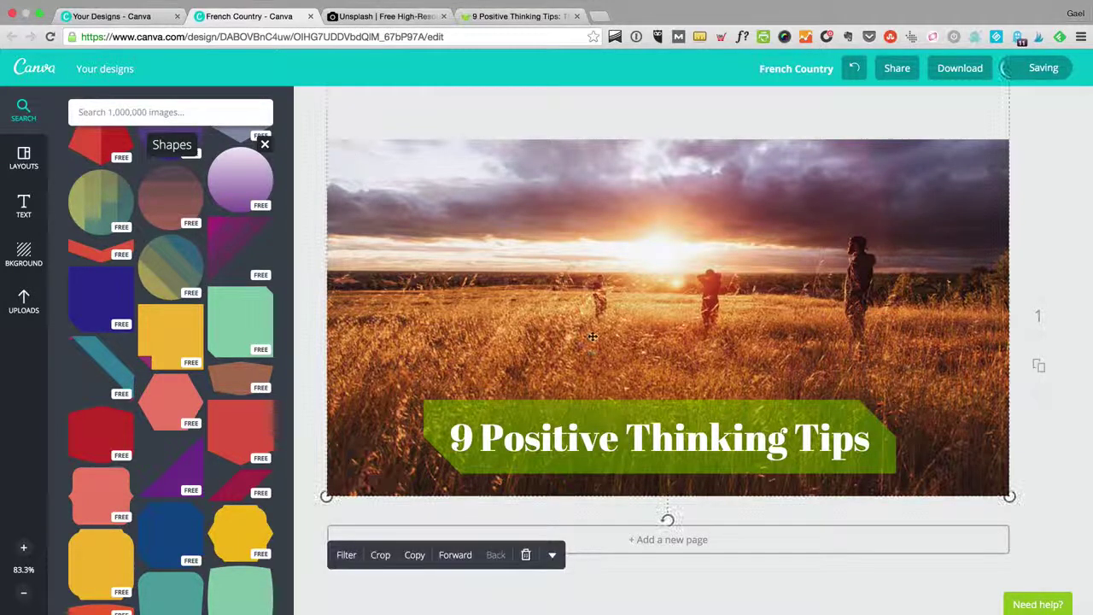
# Set the '9 Positive Thinking Tips' title in the Courgette font
pyautogui.click(627, 440)
pyautogui.hotkey('ctrl', 'c')
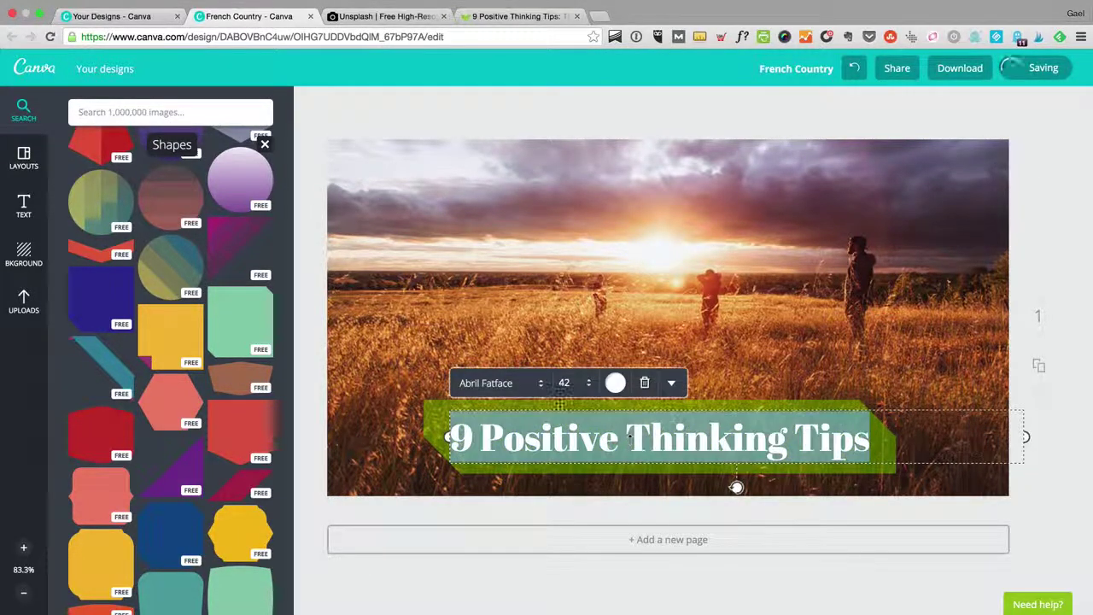
pyautogui.click(500, 385)
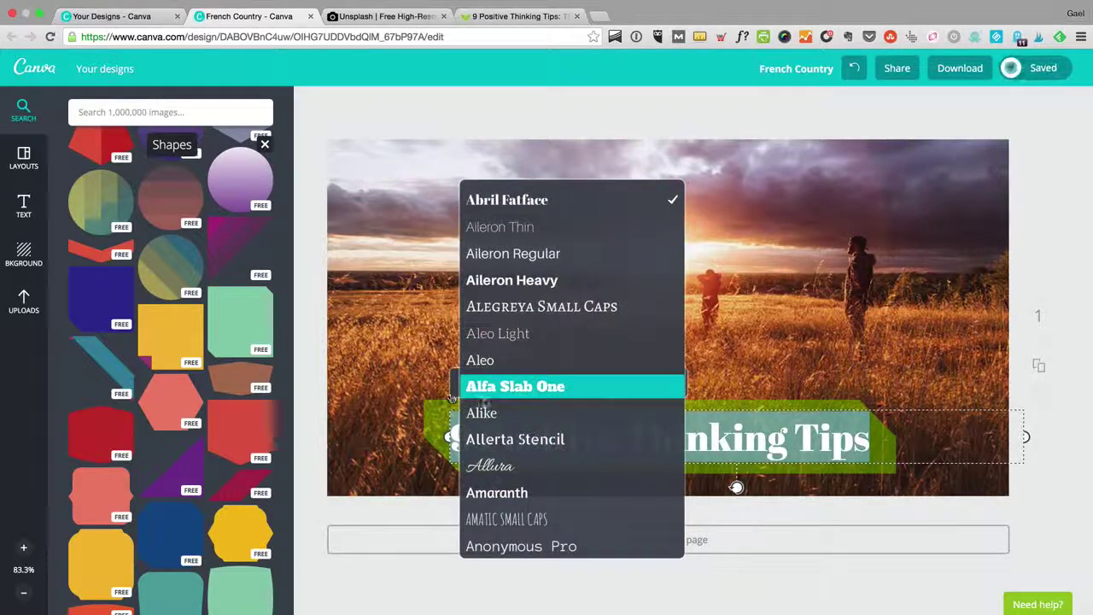
pyautogui.scroll(-5, 478, 400)
pyautogui.scroll(3, 478, 400)
pyautogui.scroll(-5, 487, 401)
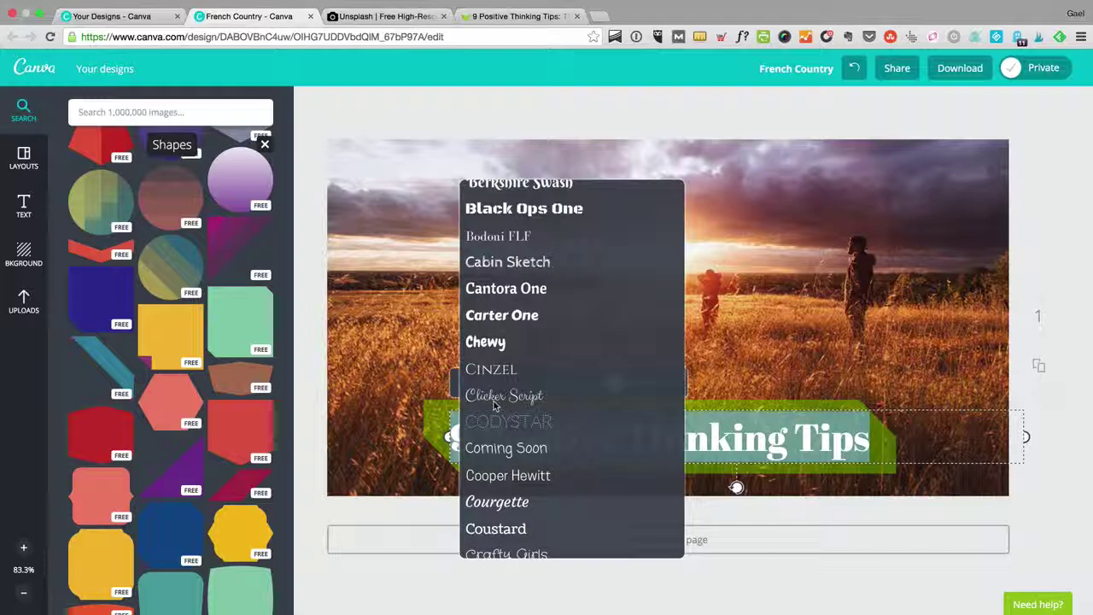
pyautogui.click(501, 505)
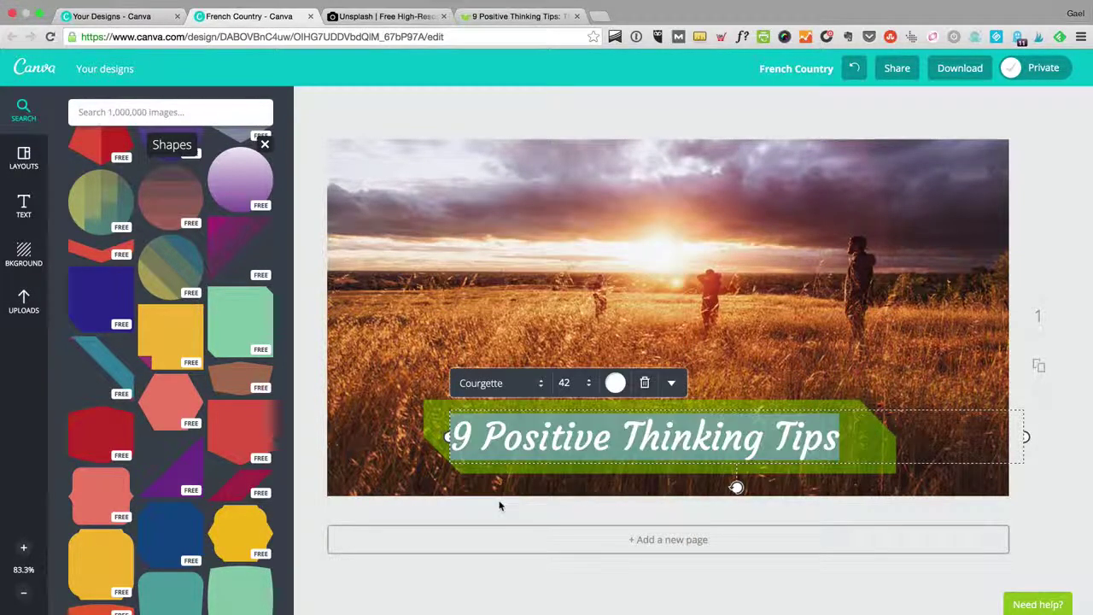
pyautogui.click(487, 391)
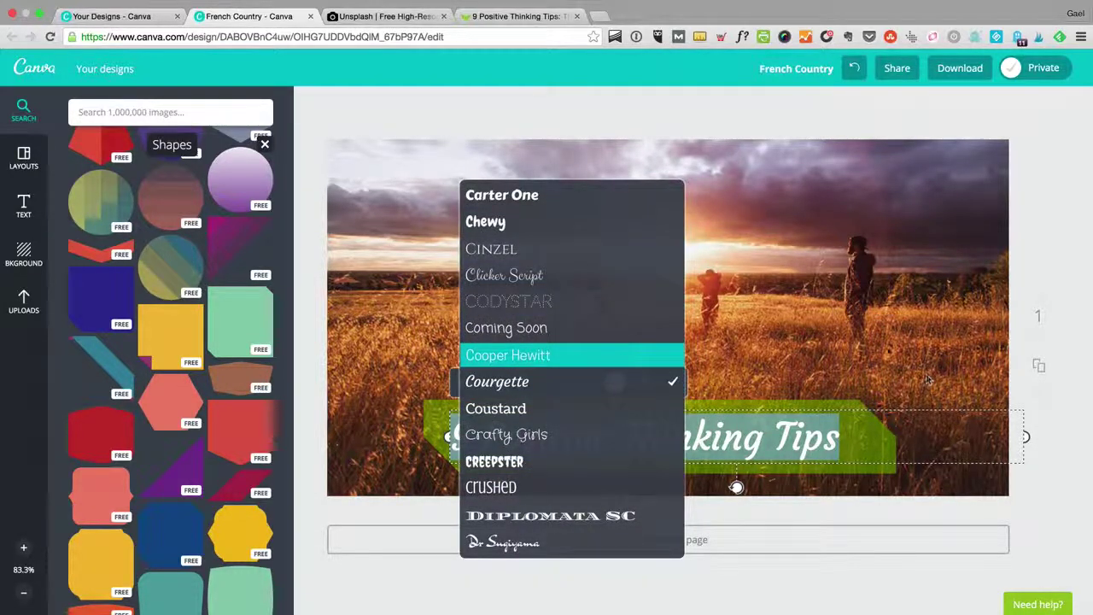
pyautogui.click(812, 367)
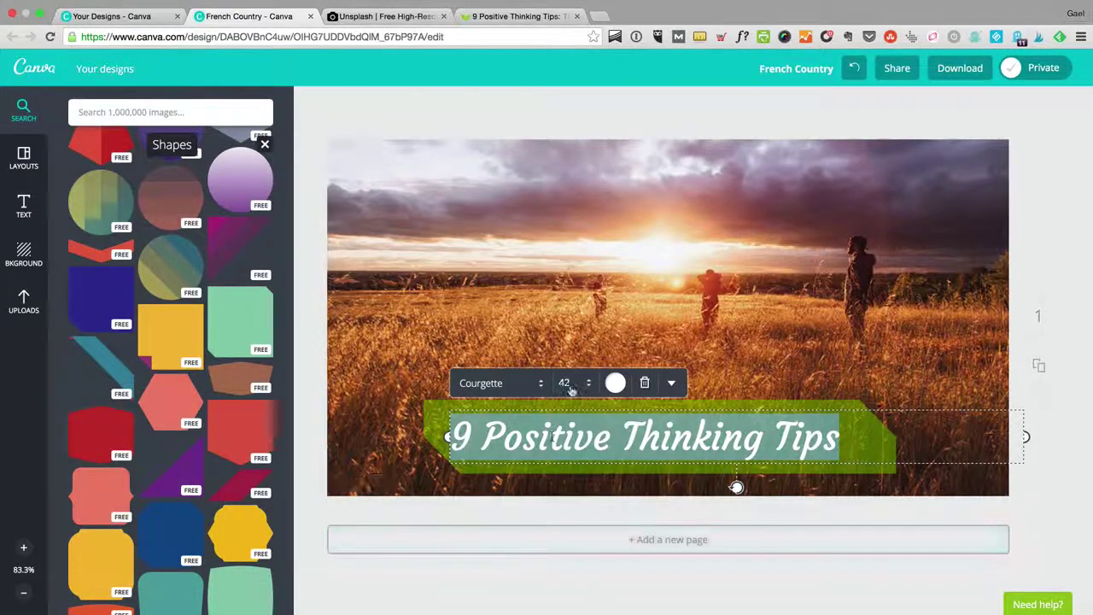
# Enlarge the title to size 56 and shift it left and slightly up
pyautogui.click(567, 382)
pyautogui.click(586, 564)
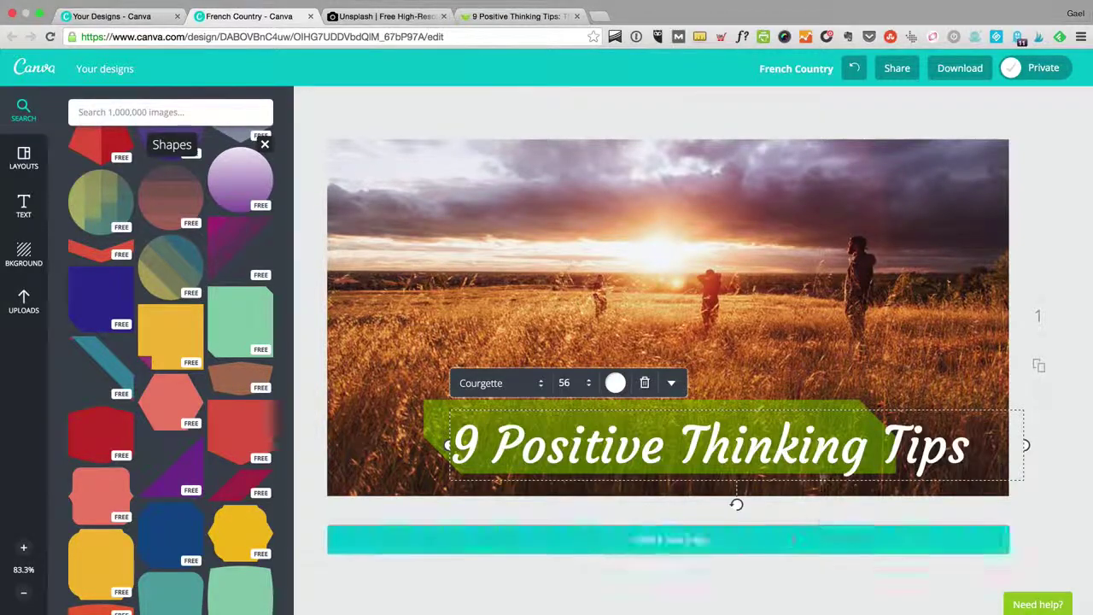
pyautogui.click(653, 485)
pyautogui.moveTo(689, 458); pyautogui.dragTo(637, 446)
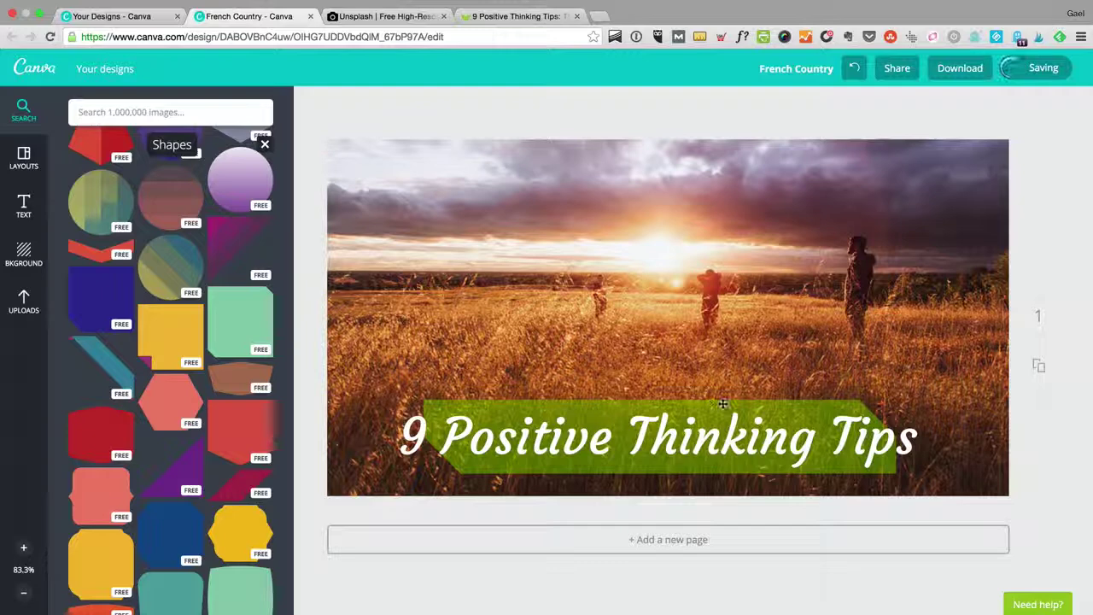
# Move the Courgette title up off the green banner, undoing an accidental paste
pyautogui.click(722, 403)
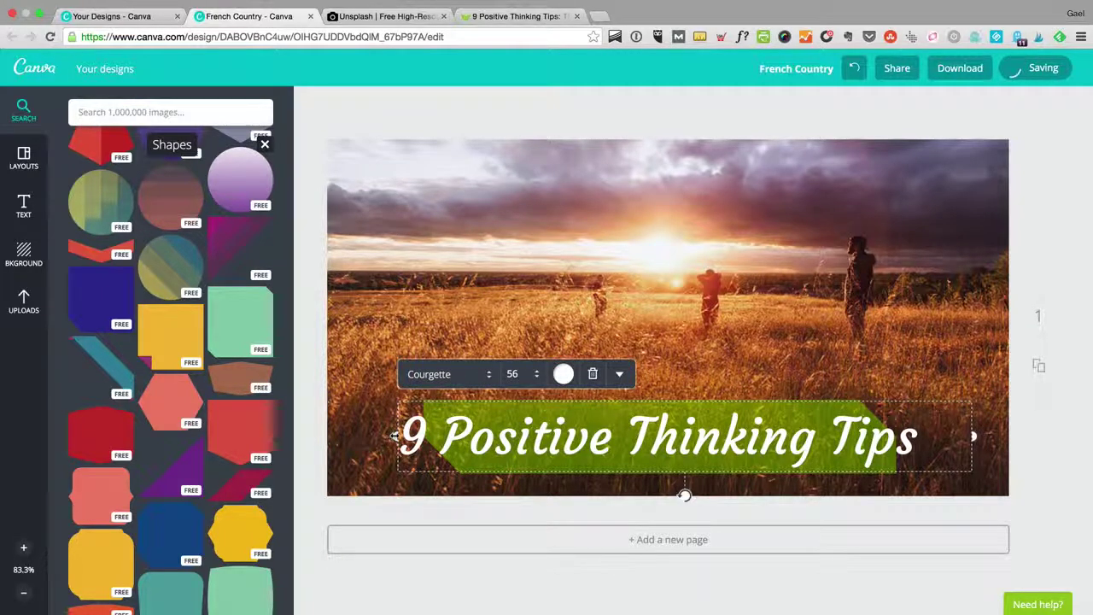
pyautogui.moveTo(393, 436); pyautogui.dragTo(384, 436)
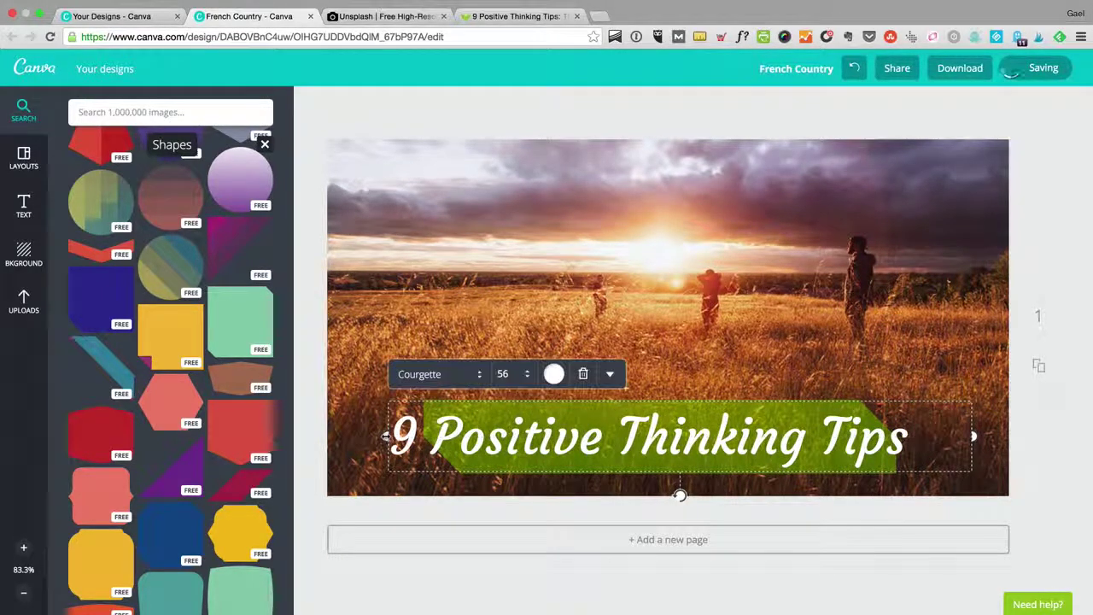
pyautogui.hotkey('ctrl', 'v')
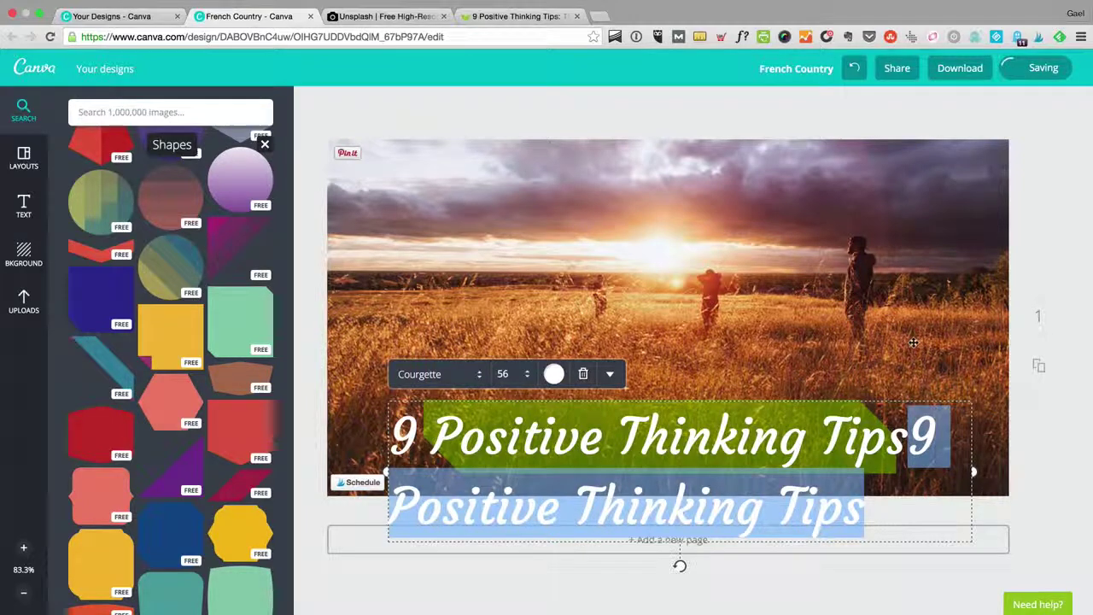
pyautogui.hotkey('ctrl', 'z')
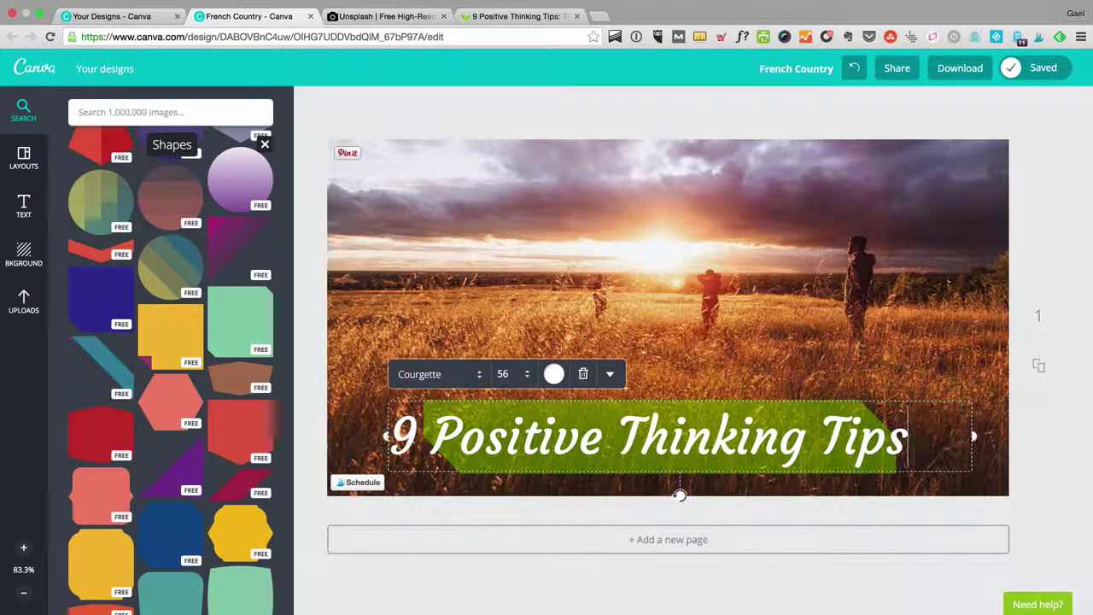
pyautogui.click(839, 350)
pyautogui.click(807, 411)
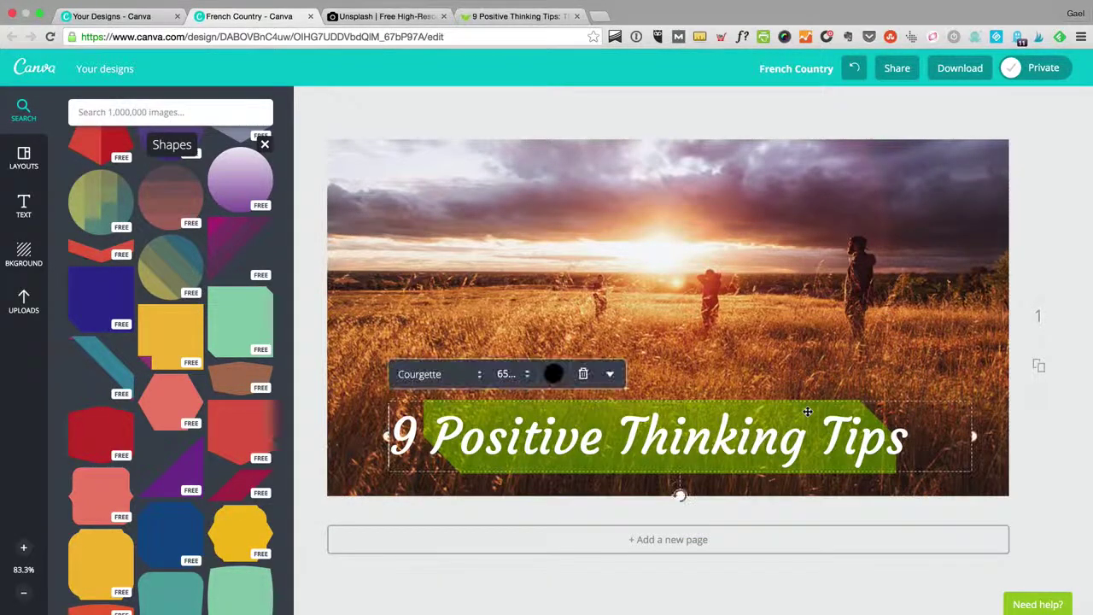
pyautogui.click(801, 358)
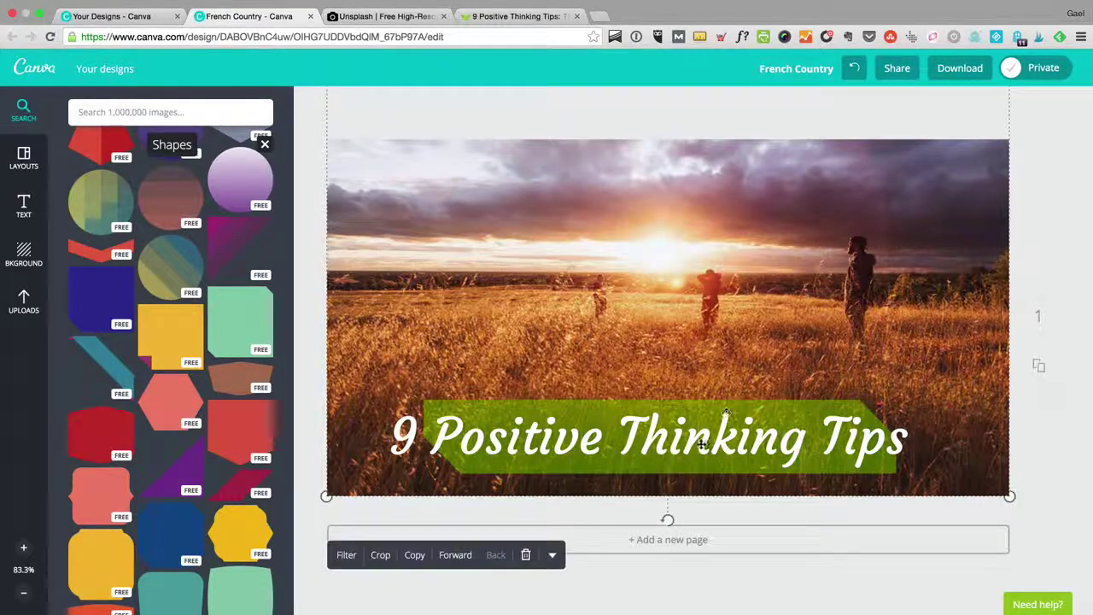
pyautogui.moveTo(751, 431); pyautogui.dragTo(752, 354)
# Widen the green banner outward on both the right and left sides
pyautogui.click(744, 447)
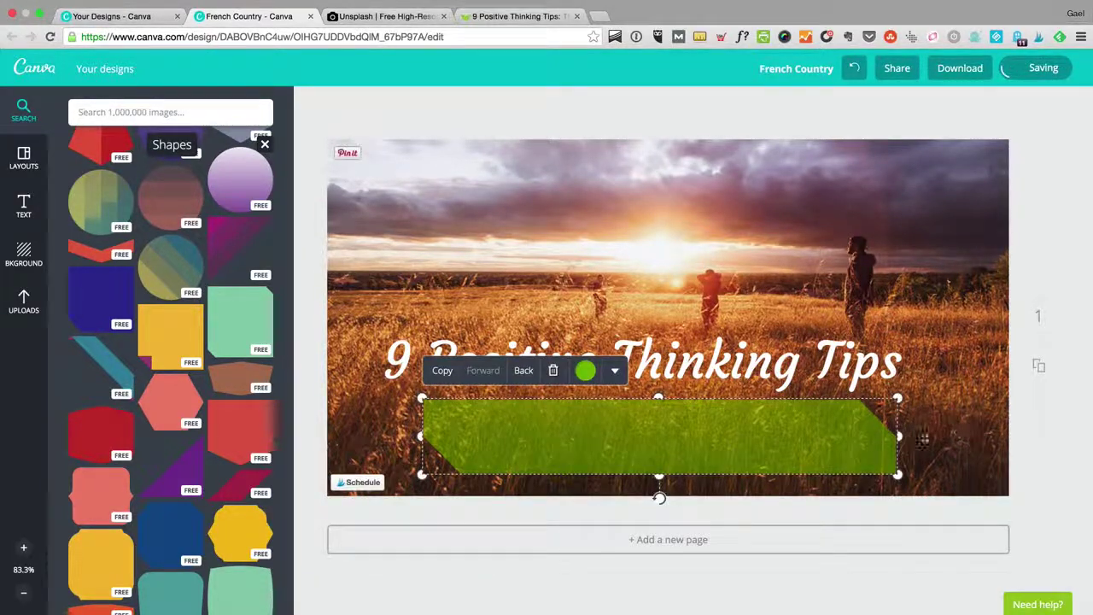
pyautogui.moveTo(897, 435); pyautogui.dragTo(975, 435)
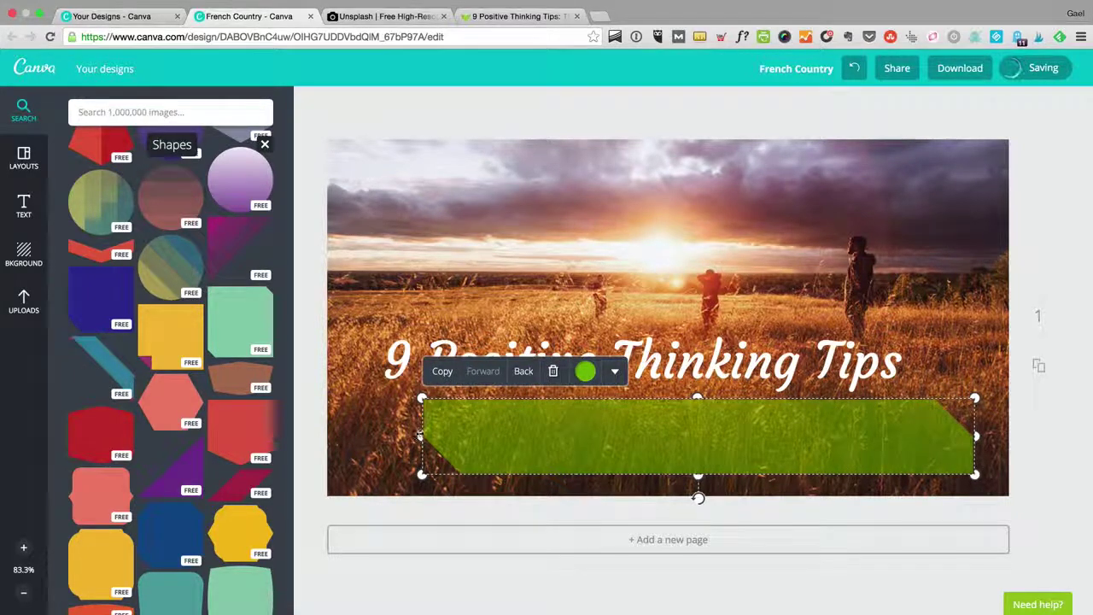
pyautogui.moveTo(419, 435); pyautogui.dragTo(359, 435)
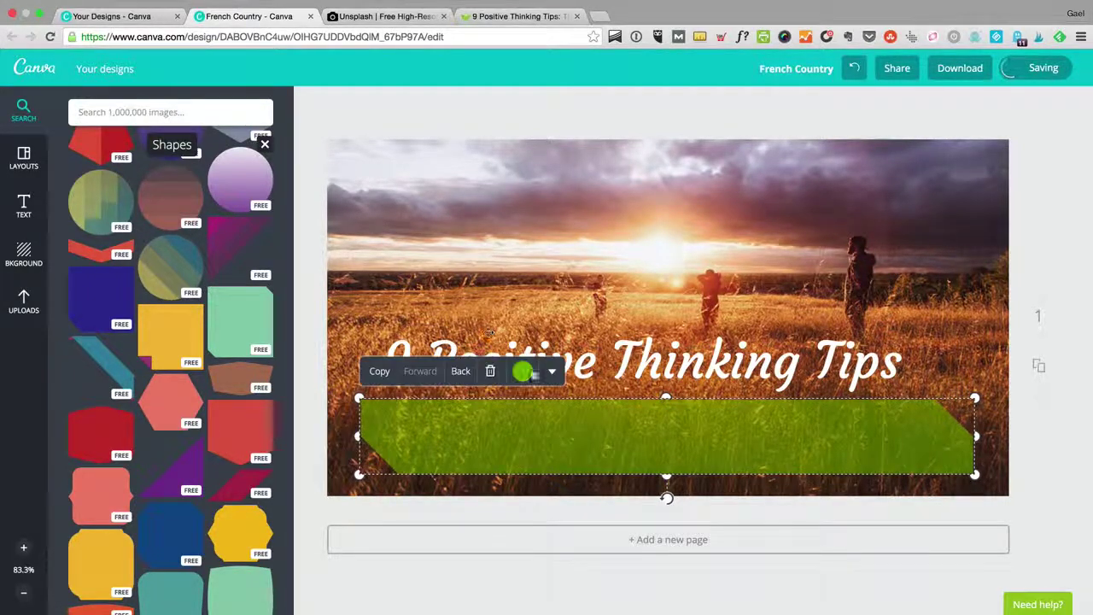
# Drag the title back down so it sits centred on the widened banner
pyautogui.click(490, 333)
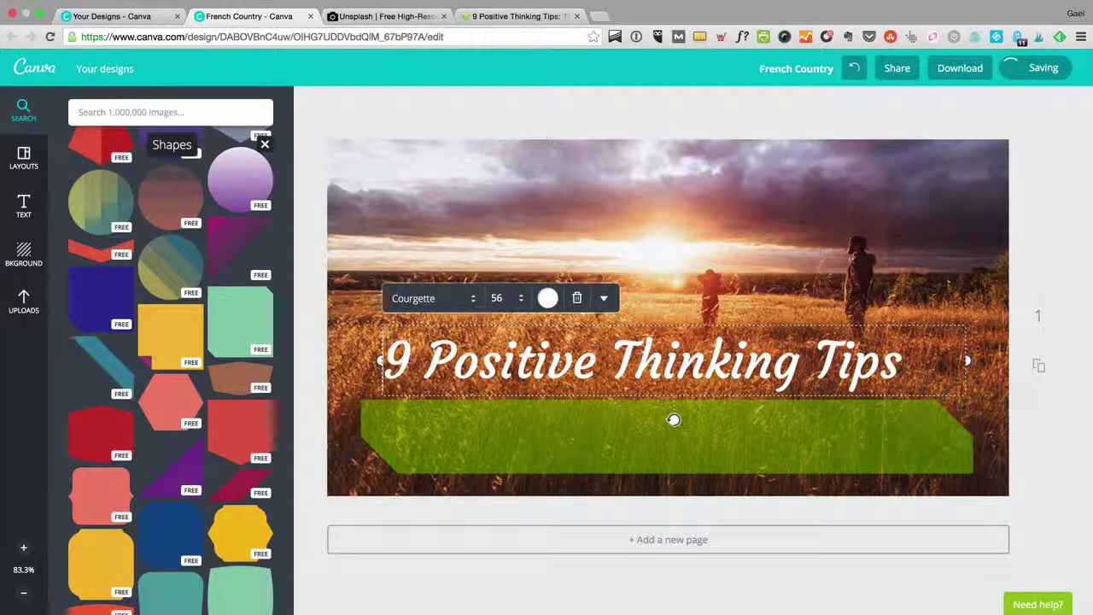
pyautogui.moveTo(629, 359); pyautogui.dragTo(651, 433)
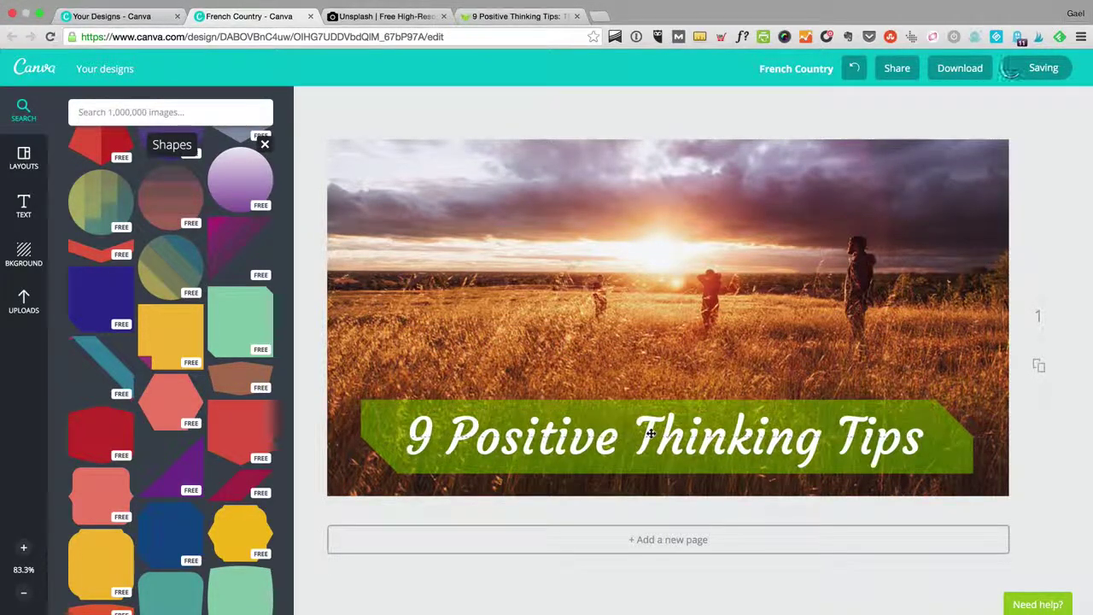
pyautogui.click(767, 271)
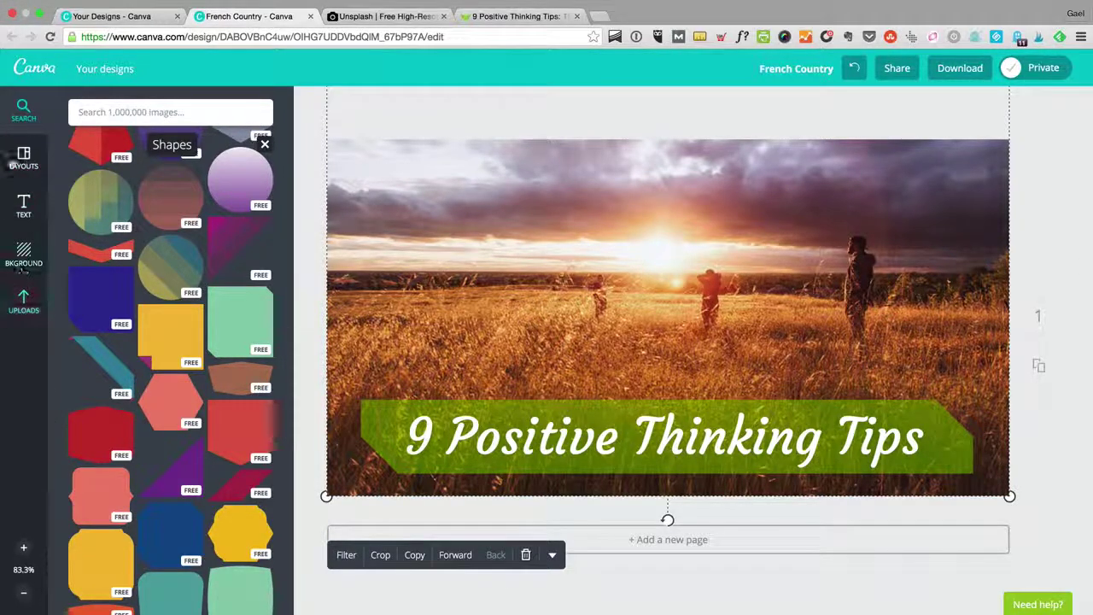
# Drag the green leaf logo from Uploads into the photo's top-right corner
pyautogui.click(24, 303)
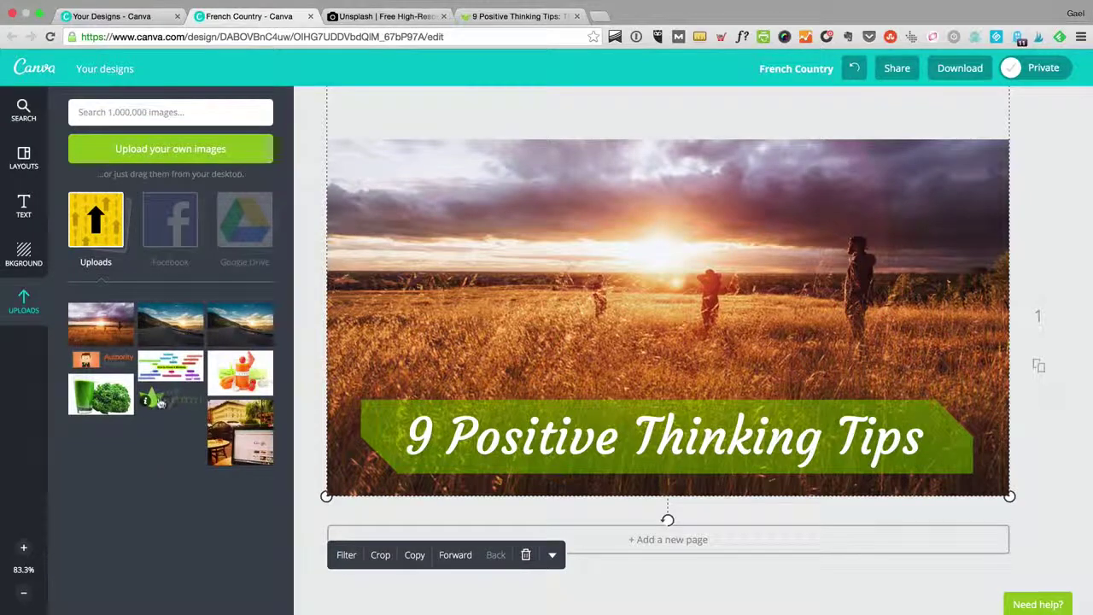
pyautogui.moveTo(161, 401)
pyautogui.mouseDown()
pyautogui.moveTo(180, 376)
pyautogui.moveTo(672, 208)
pyautogui.moveTo(971, 180)
pyautogui.moveTo(766, 227)
pyautogui.moveTo(757, 238)
pyautogui.moveTo(971, 152)
pyautogui.moveTo(978, 167)
pyautogui.mouseUp()
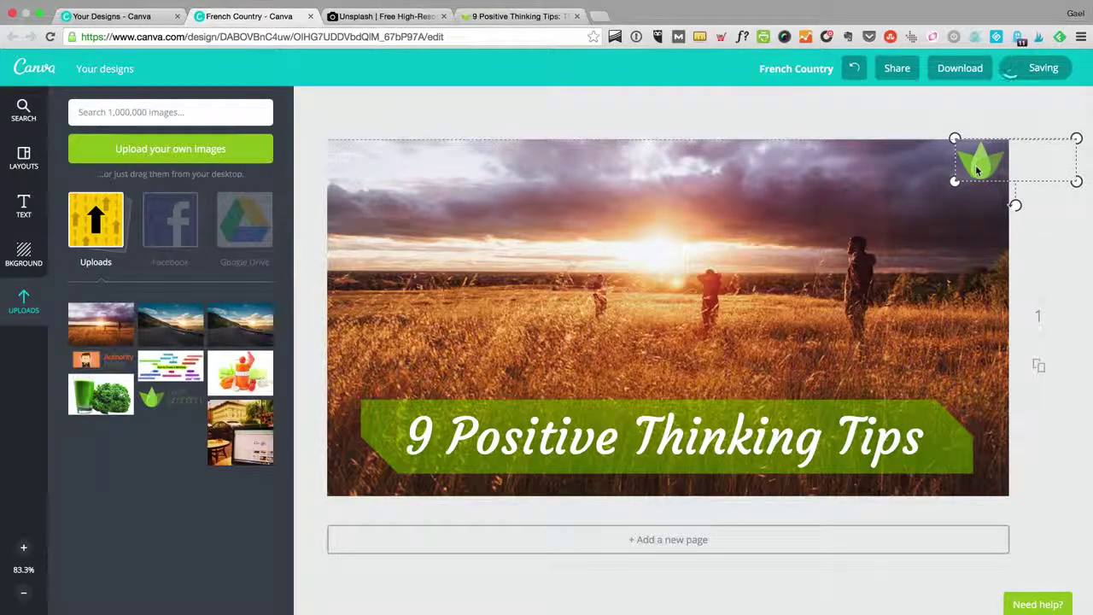
pyautogui.click(1046, 265)
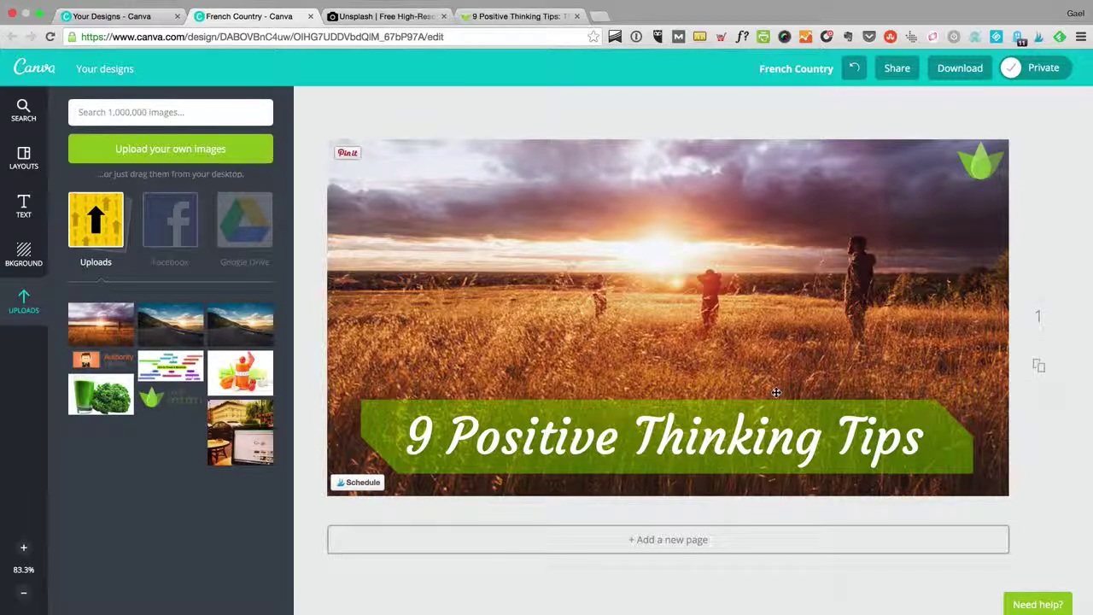
# Download the finished blog cover design as an image
pyautogui.click(960, 68)
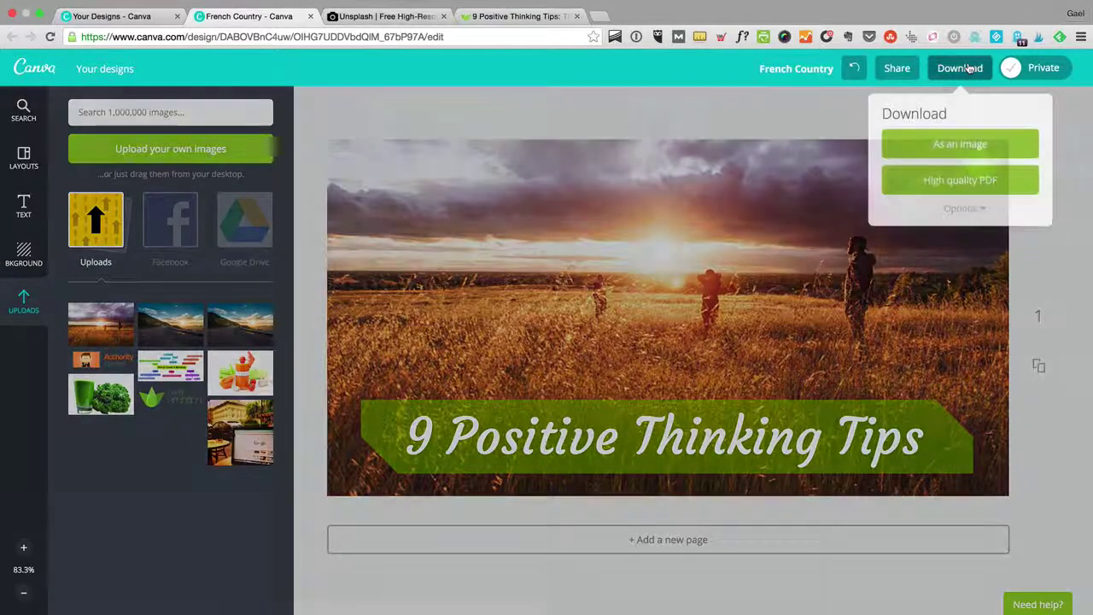
pyautogui.click(920, 146)
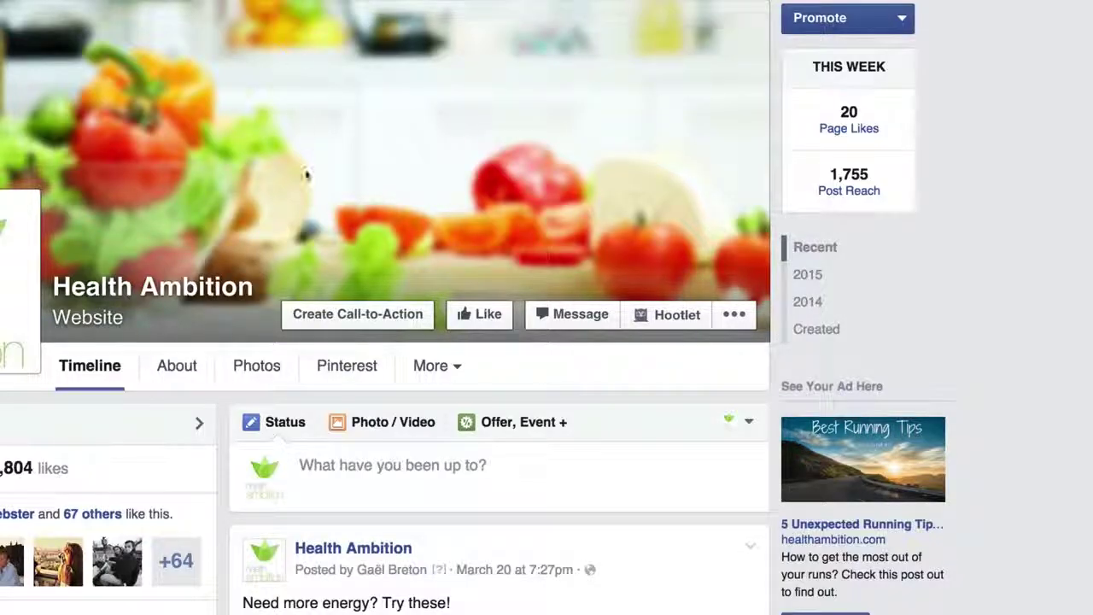
# Paste the positive-thinking blog post link into a page post and check its cover preview
pyautogui.scroll(-2, 71, 205)
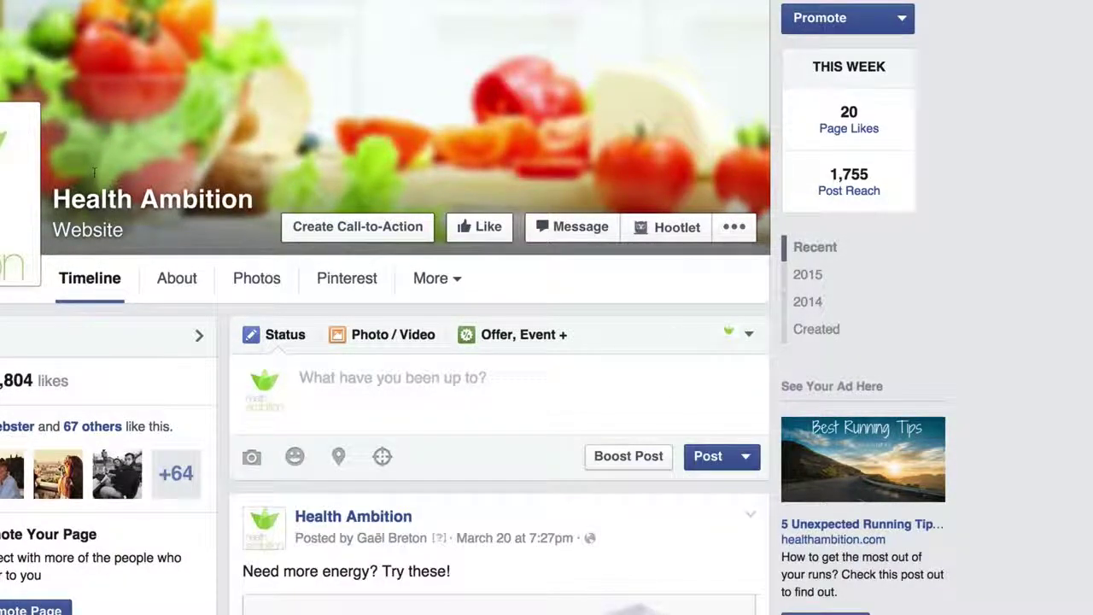
pyautogui.write('http://www.healthambition.com/power-of-positive-thinking/')
pyautogui.scroll(-5, 147, 171)
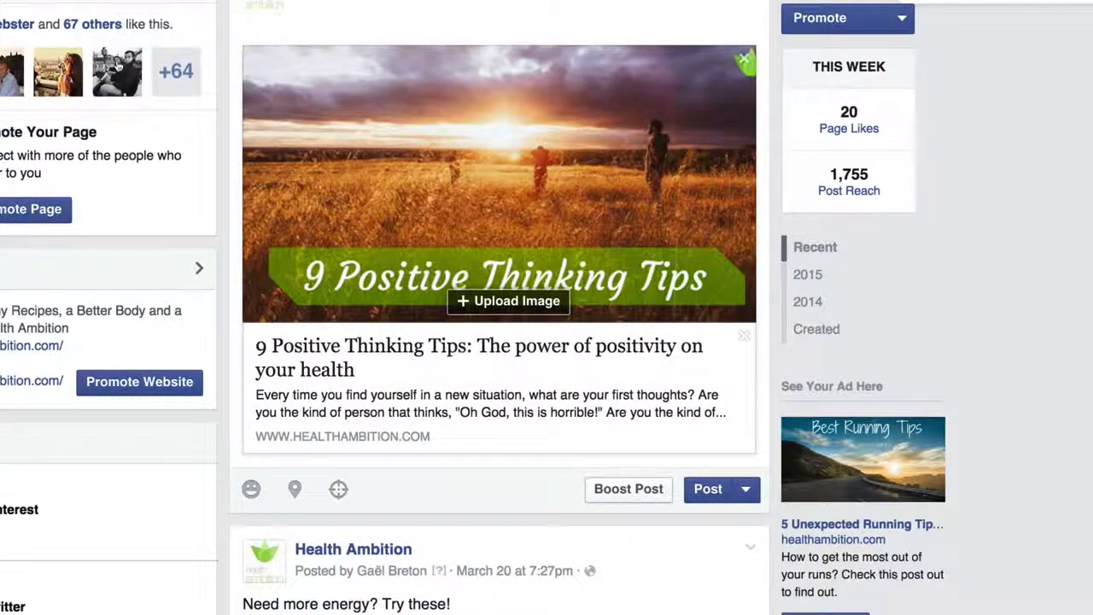
pyautogui.scroll(5, 384, 308)
pyautogui.scroll(-3, 384, 307)
pyautogui.scroll(-3, 385, 308)
pyautogui.scroll(1, 384, 307)
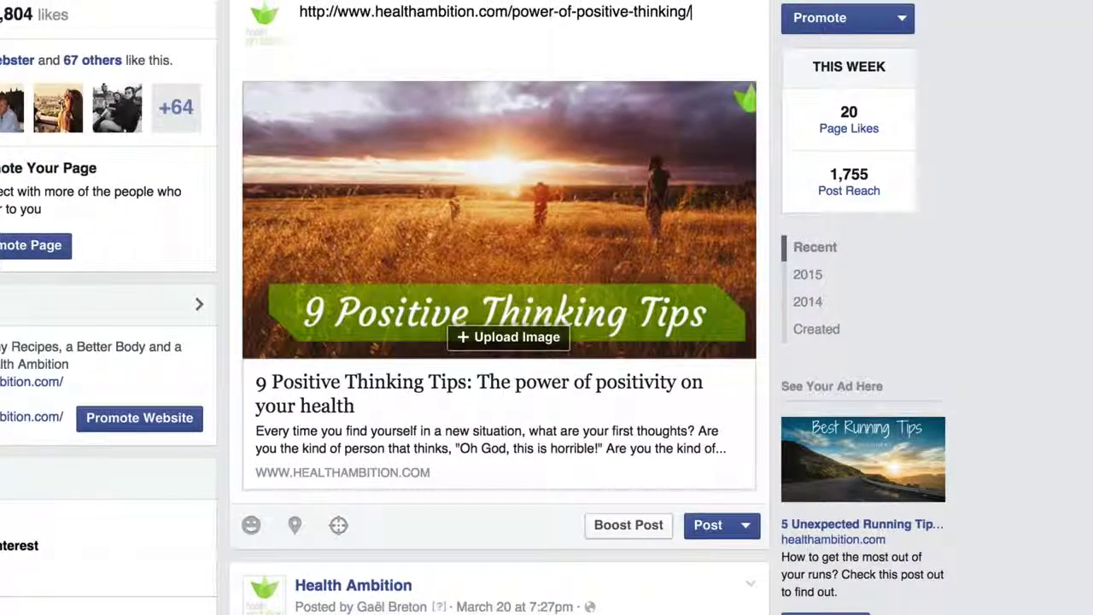